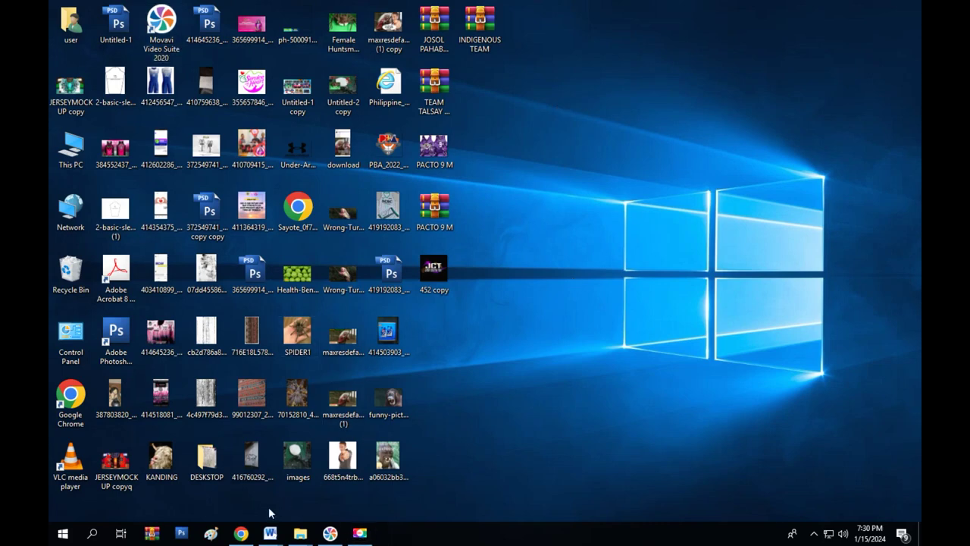
- Launch Photoshop CS3, then minimize it and refresh the desktop
{"action": "left_click", "coordinate": [111, 350]}
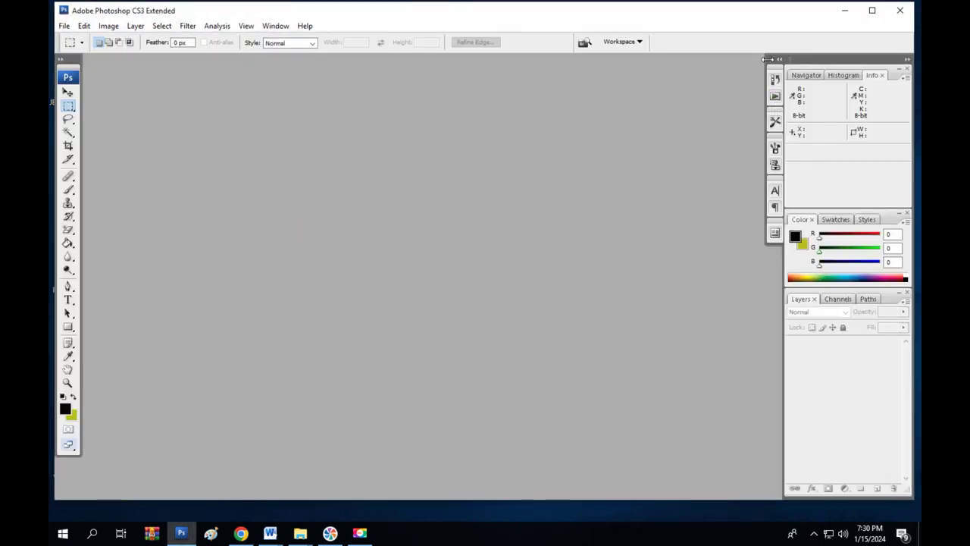
{"action": "left_click", "coordinate": [844, 11]}
{"action": "right_click", "coordinate": [589, 81]}
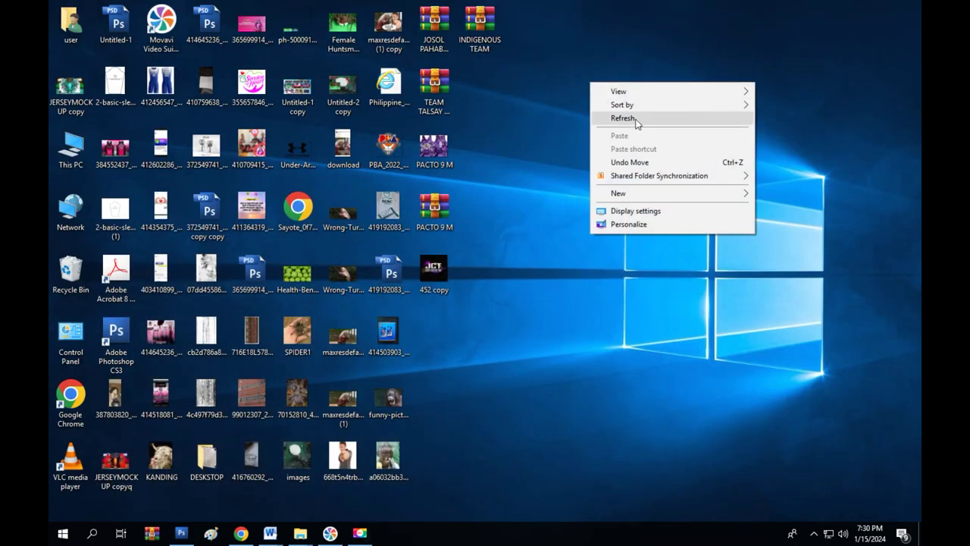
{"action": "right_click", "coordinate": [629, 83]}
{"action": "right_click", "coordinate": [631, 84]}
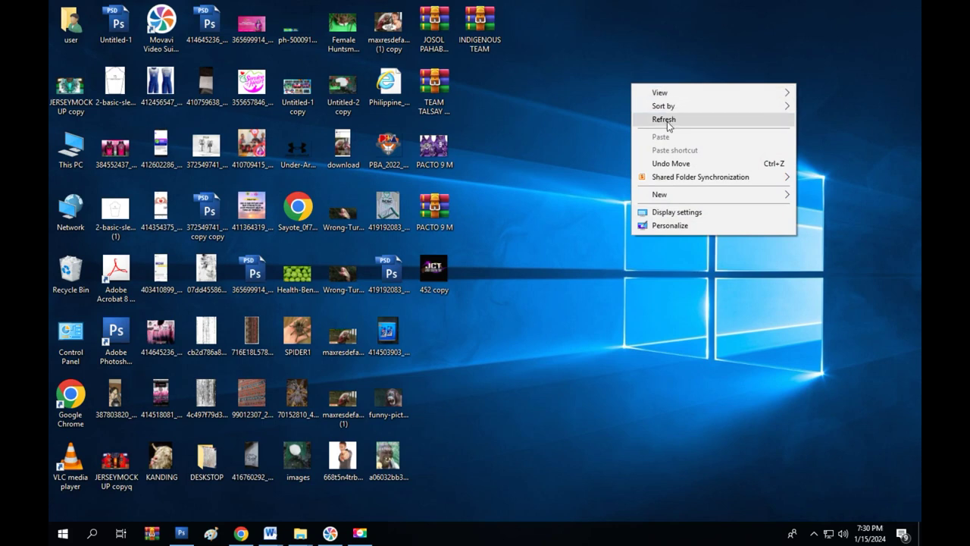
{"action": "left_click", "coordinate": [657, 119]}
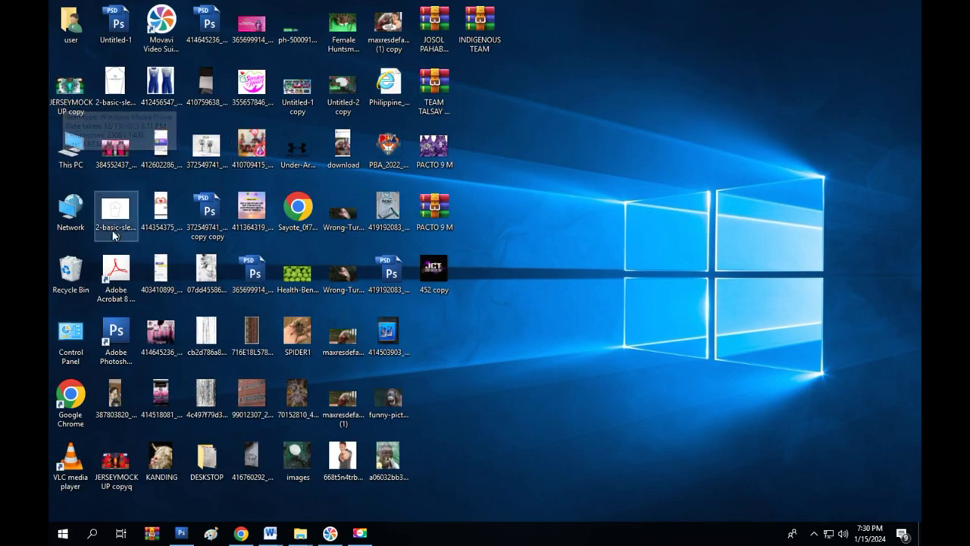
- Browse This PC to DATA (E:) > JAG TAILORING > 2024 > JANUARY > MCGI SHINES
{"action": "double_click", "coordinate": [71, 149]}
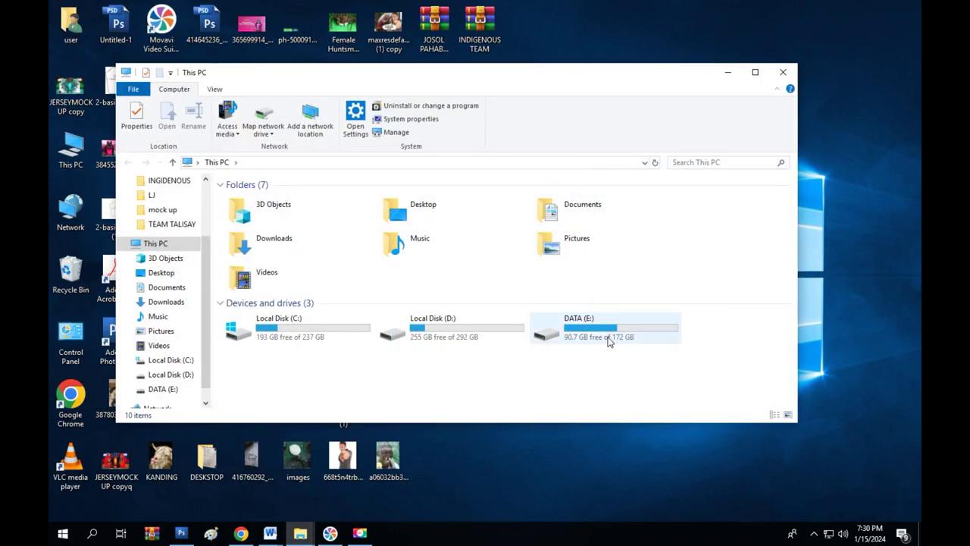
{"action": "left_click", "coordinate": [755, 72]}
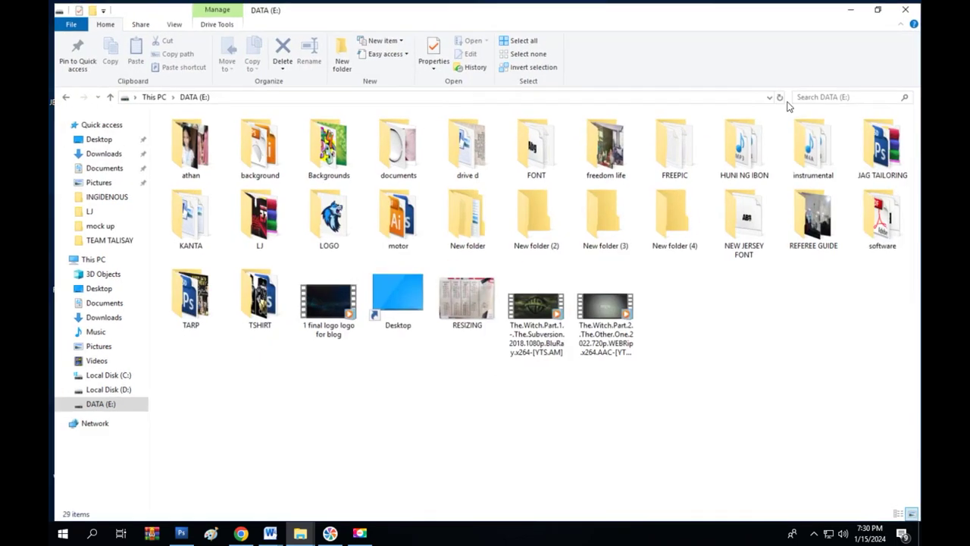
{"action": "double_click", "coordinate": [883, 146]}
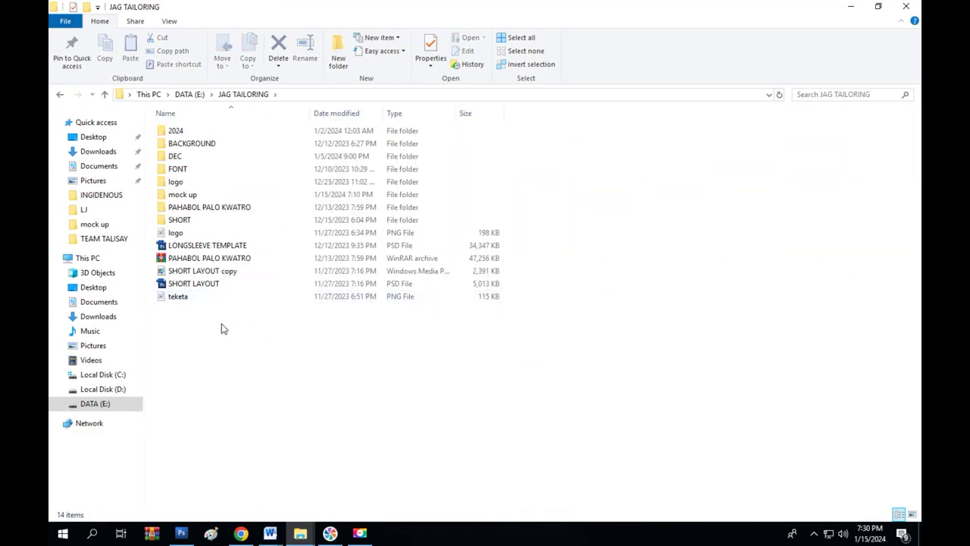
{"action": "double_click", "coordinate": [172, 133]}
{"action": "double_click", "coordinate": [186, 134]}
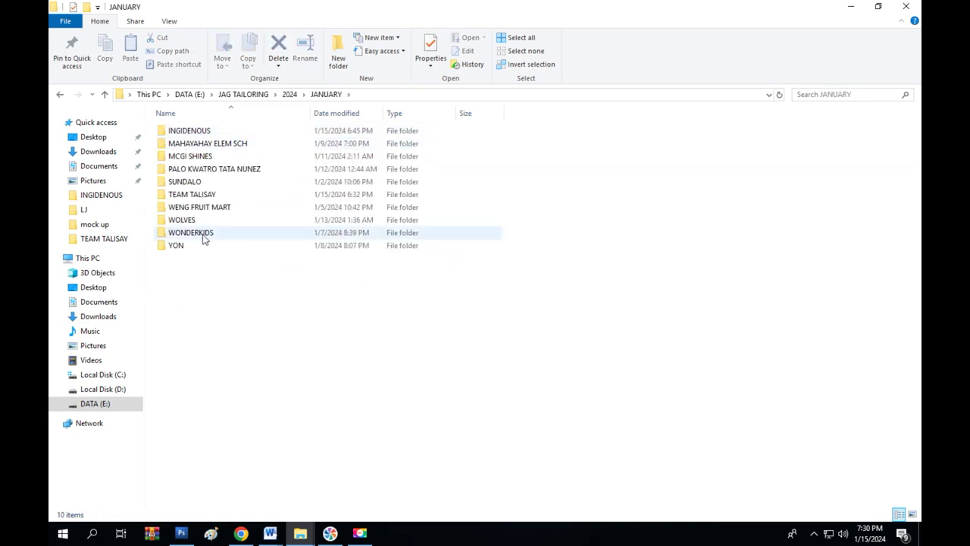
{"action": "left_click", "coordinate": [194, 144]}
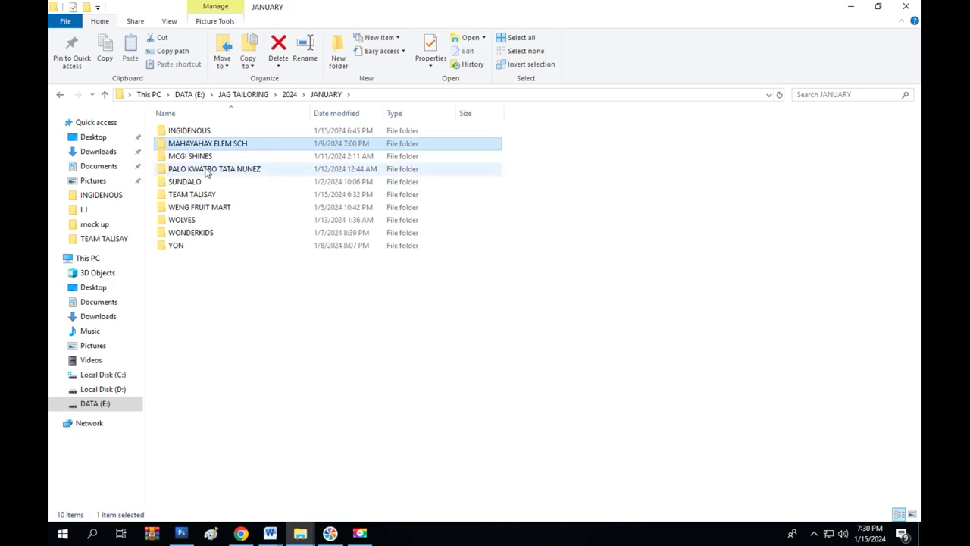
{"action": "double_click", "coordinate": [201, 157]}
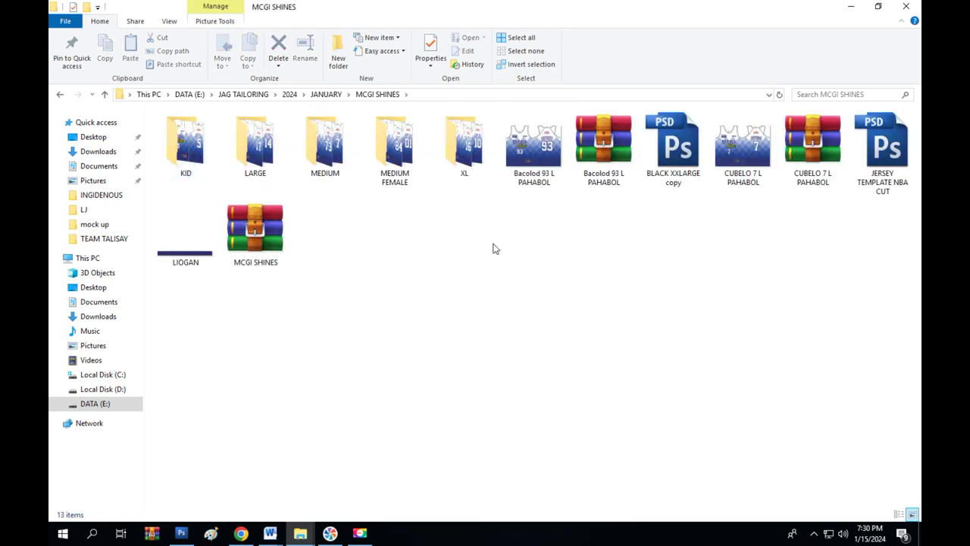
- Open JERSEY TEMPLATE NBA CUT.psd from the MCGI SHINES folder in Photoshop
{"action": "left_click", "coordinate": [566, 160]}
{"action": "left_click", "coordinate": [749, 170]}
{"action": "left_click", "coordinate": [880, 178]}
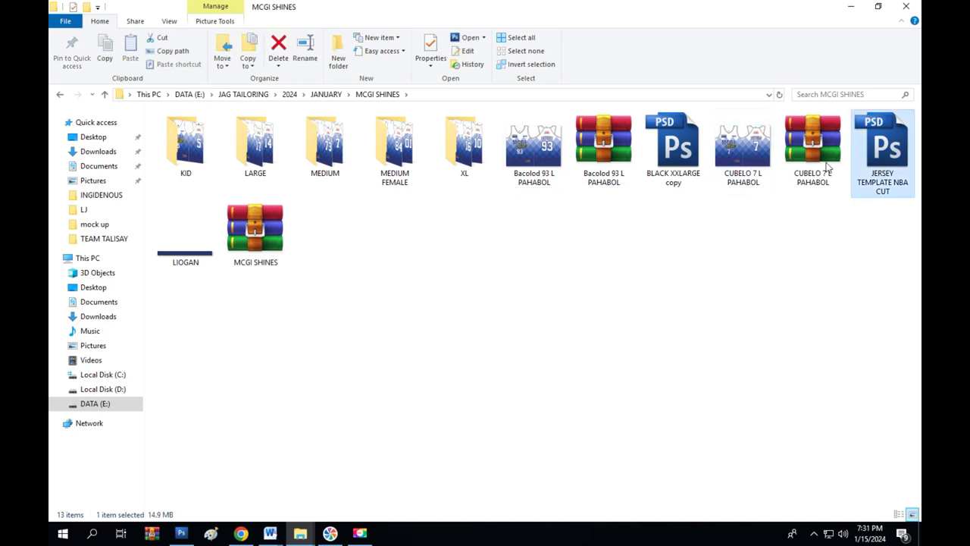
{"action": "double_click", "coordinate": [893, 152]}
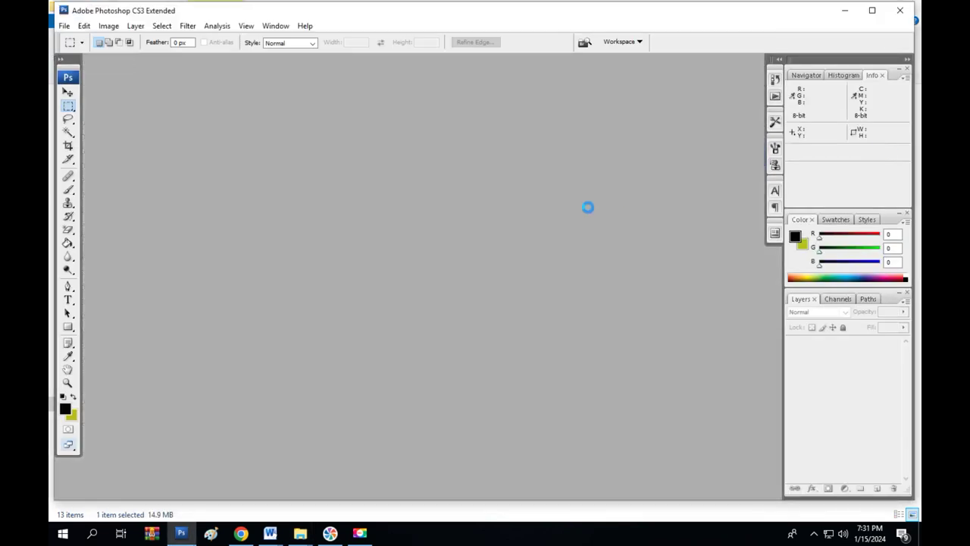
- Delete the blue diamond-pattern layer and zoom out to the whole template
{"action": "key", "text": "v"}
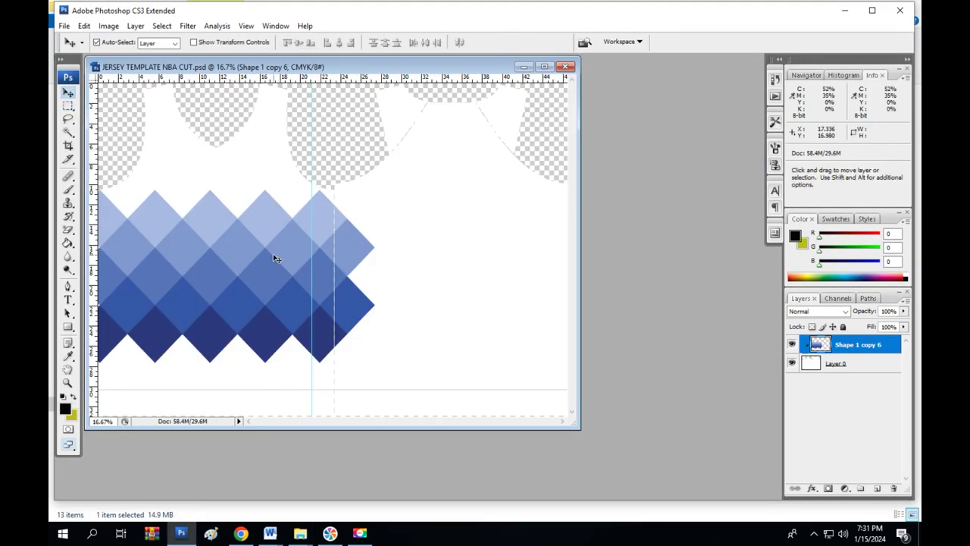
{"action": "left_click_drag", "start_coordinate": [277, 258], "coordinate": [289, 258]}
{"action": "key", "text": "Delete"}
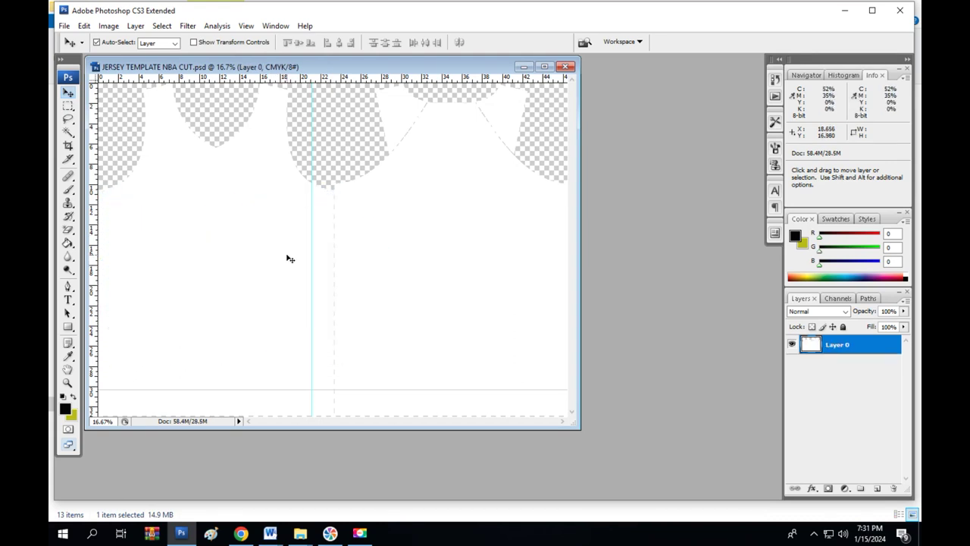
{"action": "key", "text": "ctrl+minus"}
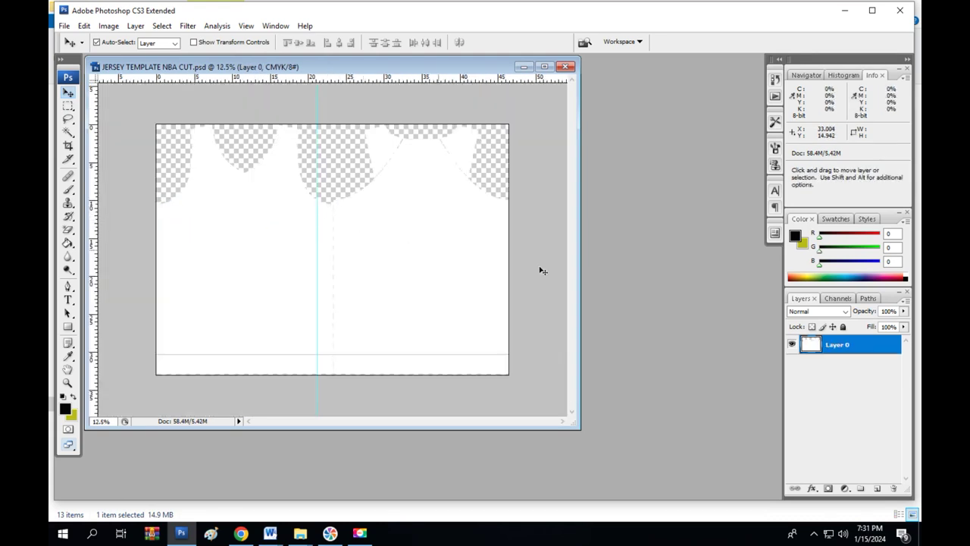
- Give the jersey layer (Layer 0) a 3 px black stroke outline
{"action": "left_click", "coordinate": [584, 394]}
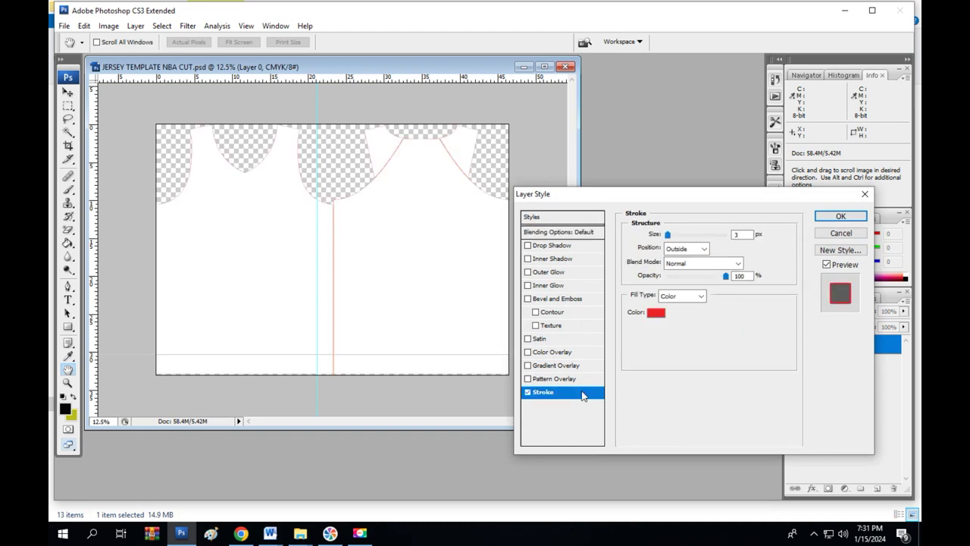
{"action": "left_click", "coordinate": [656, 312]}
{"action": "left_click_drag", "start_coordinate": [667, 379], "coordinate": [620, 389]}
{"action": "key", "text": "Return"}
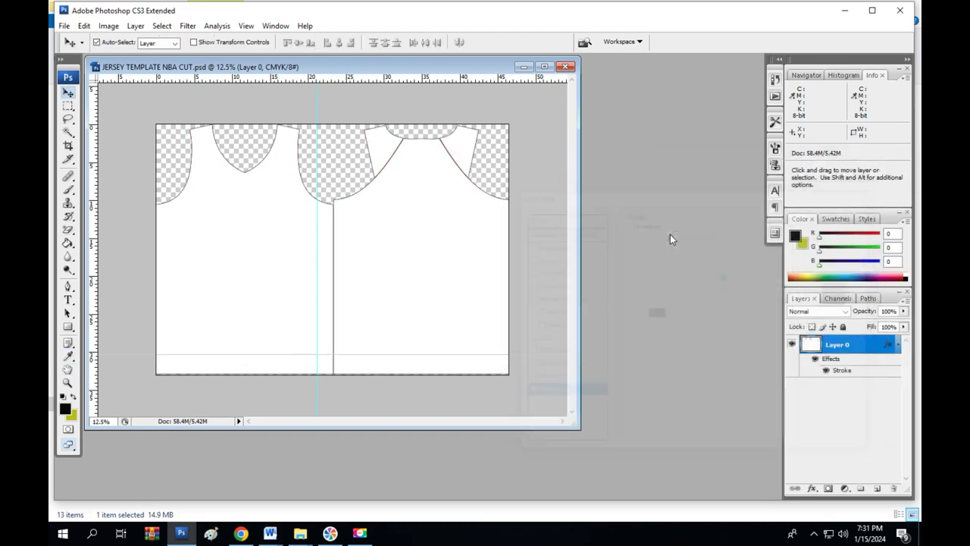
{"action": "key", "text": "Return"}
- Inspect the outlined jerseys, then switch to the Gmail tab in the browser
{"action": "left_click", "coordinate": [367, 234], "text": "ctrl"}
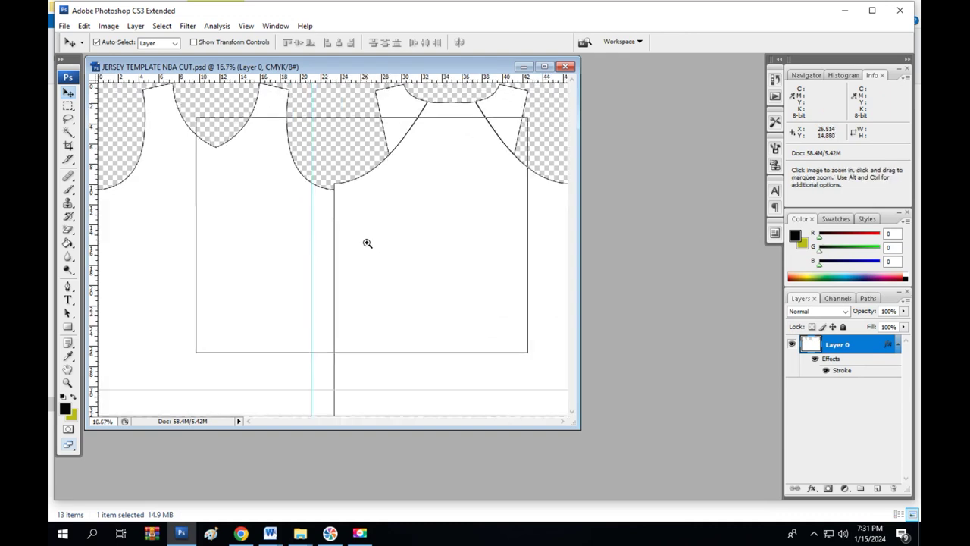
{"action": "left_click", "coordinate": [369, 243], "text": "ctrl"}
{"action": "left_click", "coordinate": [357, 253], "text": "alt"}
{"action": "left_click", "coordinate": [357, 251], "text": "alt"}
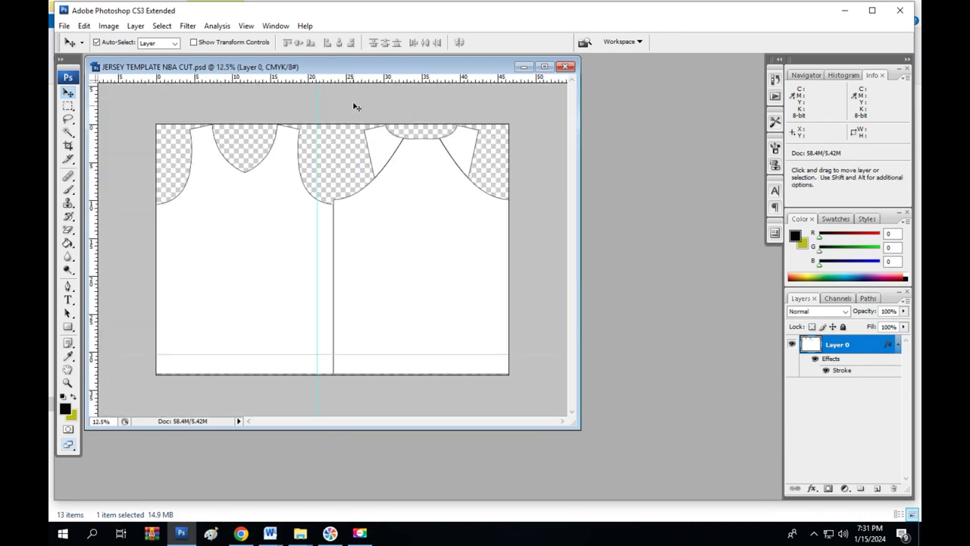
{"action": "left_click_drag", "start_coordinate": [362, 75], "coordinate": [418, 74]}
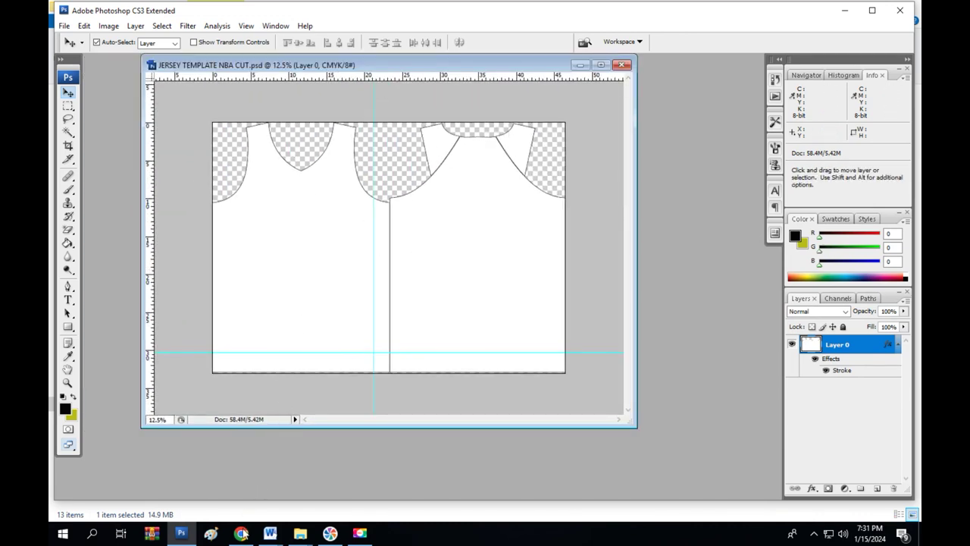
{"action": "left_click", "coordinate": [241, 533]}
{"action": "left_click", "coordinate": [428, 12]}
- Go to Pinterest and search for 'CRUNGE BACKGROUND'
{"action": "left_click", "coordinate": [223, 40]}
{"action": "type", "text": "WWW."}
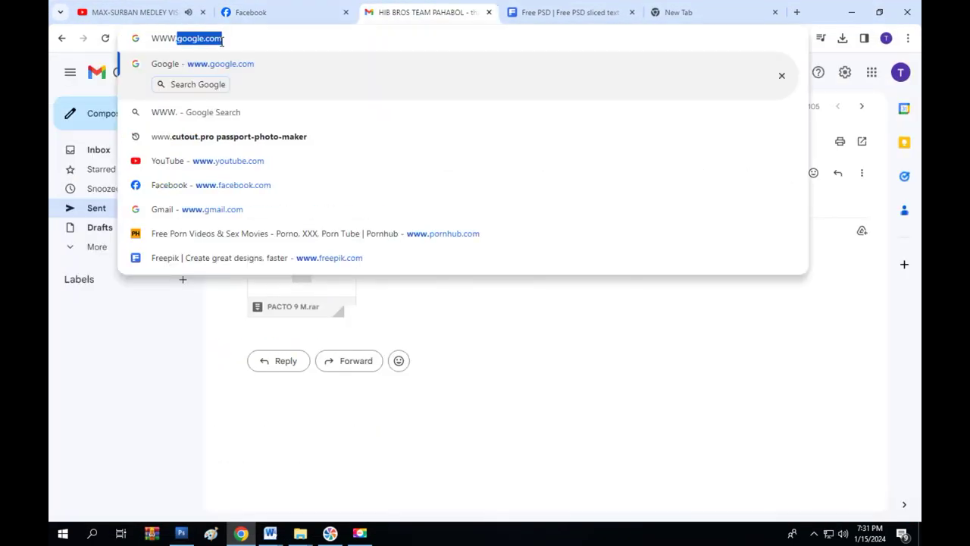
{"action": "type", "text": "PI"}
{"action": "key", "text": "Return"}
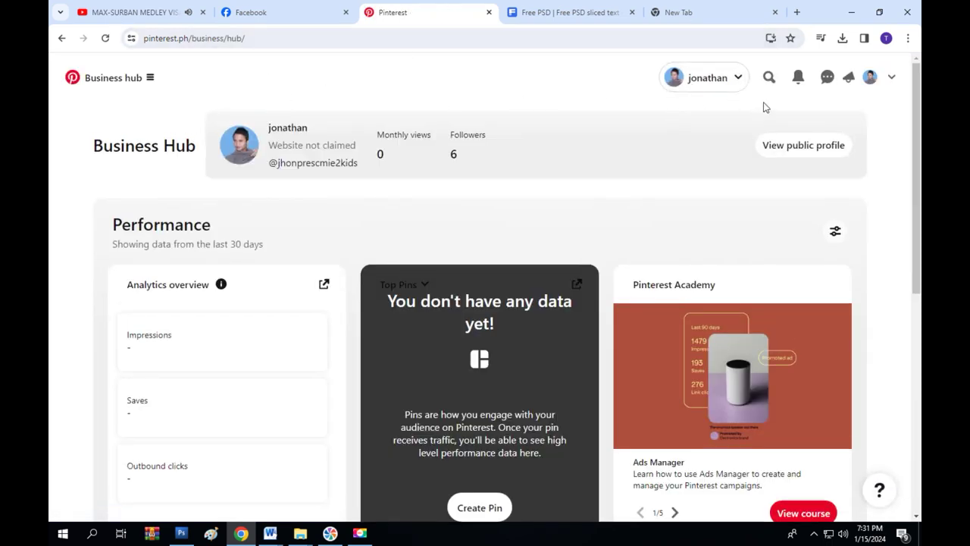
{"action": "left_click", "coordinate": [770, 78]}
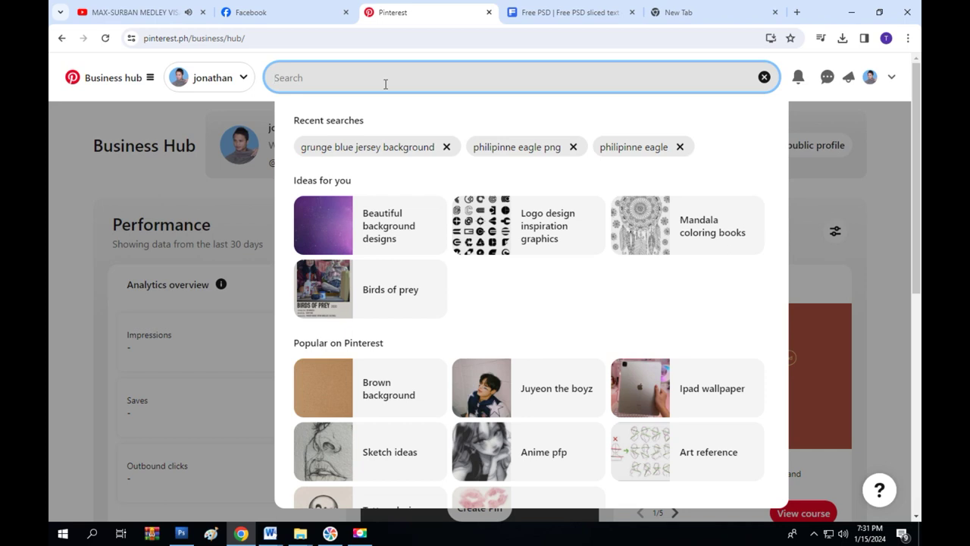
{"action": "type", "text": "CRUNGE BACKGROUN"}
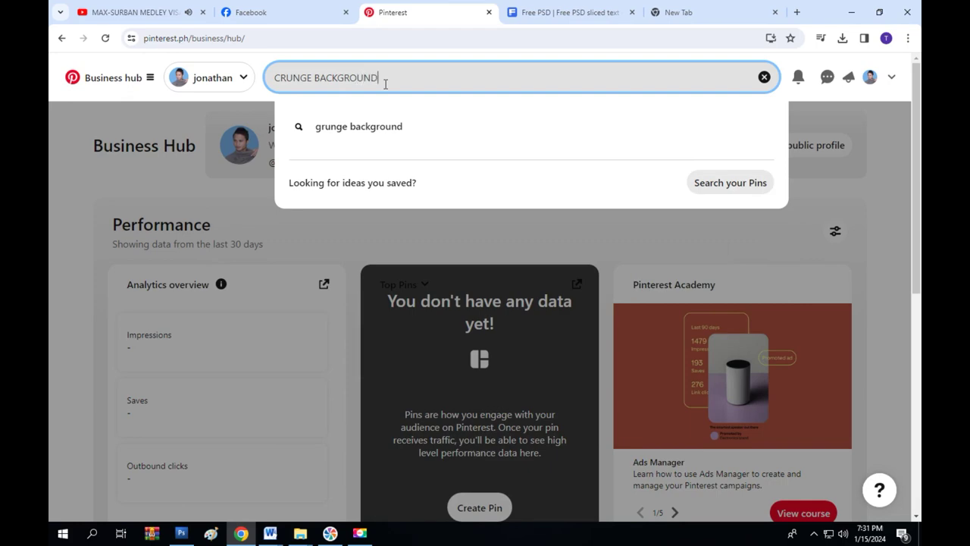
{"action": "type", "text": "D"}
{"action": "key", "text": "Return"}
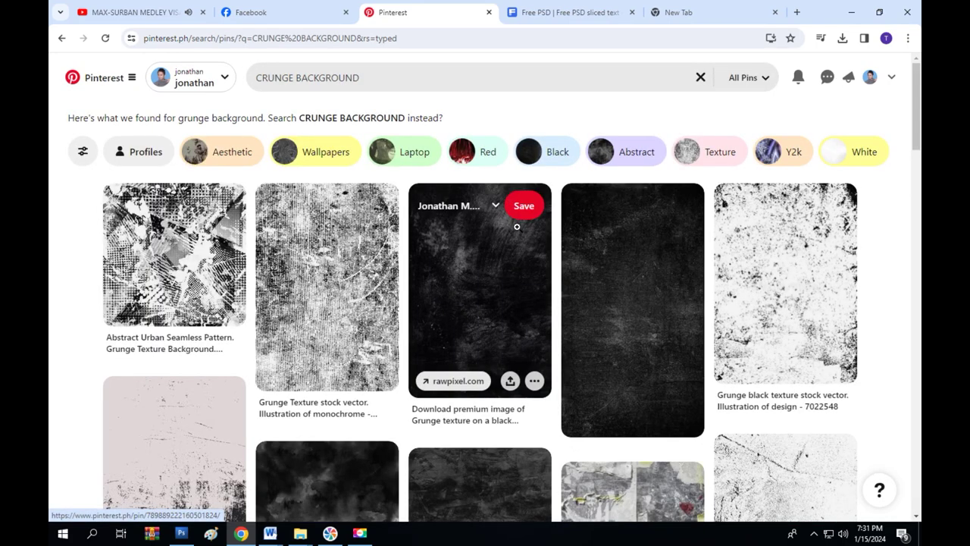
- Scroll down through the grunge background pin results
{"action": "scroll", "coordinate": [538, 241], "scroll_direction": "down", "scroll_amount": 3}
{"action": "scroll", "coordinate": [539, 242], "scroll_direction": "down", "scroll_amount": 1}
{"action": "scroll", "coordinate": [538, 242], "scroll_direction": "down", "scroll_amount": 2}
{"action": "scroll", "coordinate": [538, 242], "scroll_direction": "down", "scroll_amount": 1}
{"action": "scroll", "coordinate": [538, 242], "scroll_direction": "down", "scroll_amount": 1}
{"action": "scroll", "coordinate": [538, 242], "scroll_direction": "down", "scroll_amount": 2}
{"action": "scroll", "coordinate": [538, 241], "scroll_direction": "down", "scroll_amount": 1}
{"action": "scroll", "coordinate": [538, 242], "scroll_direction": "down", "scroll_amount": 3}
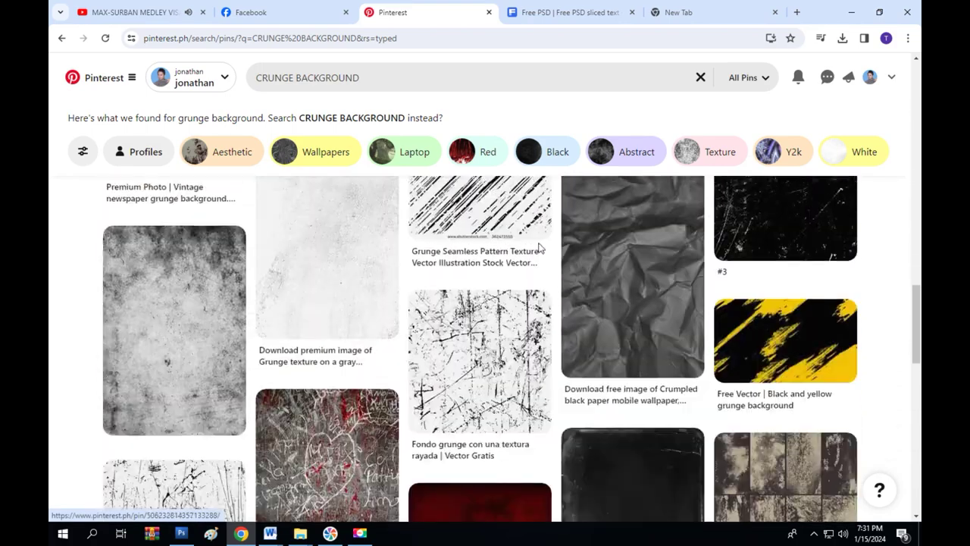
{"action": "scroll", "coordinate": [538, 247], "scroll_direction": "down", "scroll_amount": 2}
{"action": "scroll", "coordinate": [538, 247], "scroll_direction": "down", "scroll_amount": 3}
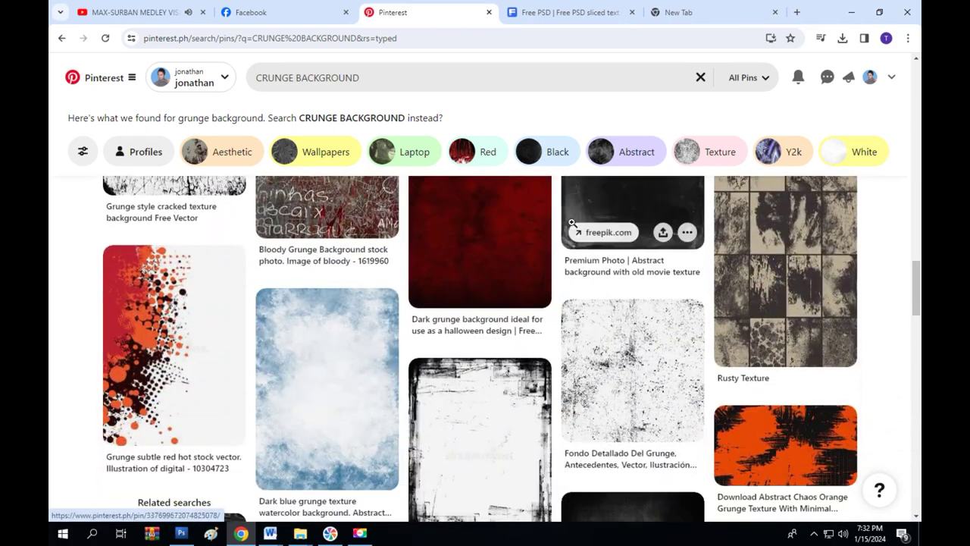
{"action": "scroll", "coordinate": [573, 222], "scroll_direction": "down", "scroll_amount": 2}
{"action": "scroll", "coordinate": [402, 201], "scroll_direction": "down", "scroll_amount": 3}
{"action": "scroll", "coordinate": [295, 338], "scroll_direction": "down", "scroll_amount": 2}
{"action": "scroll", "coordinate": [295, 341], "scroll_direction": "down", "scroll_amount": 2}
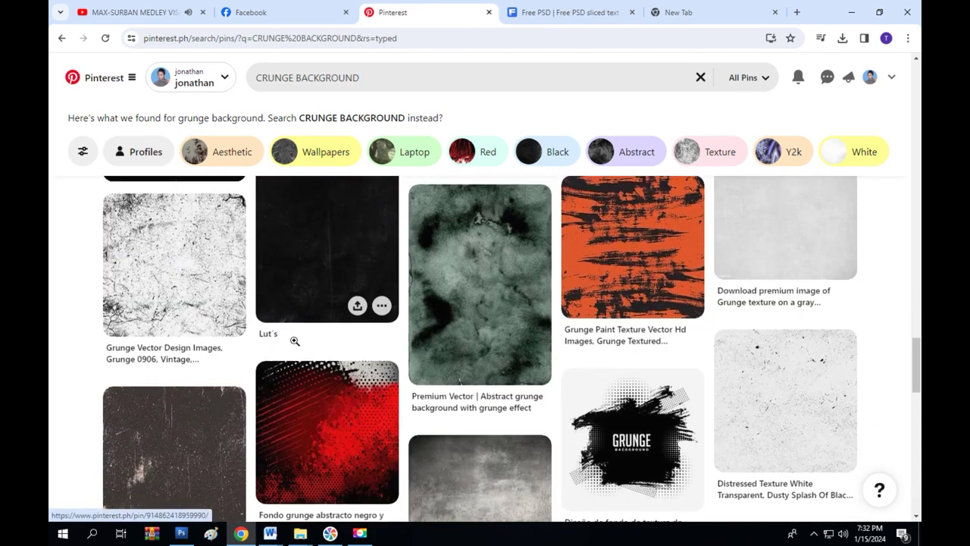
- Open a red grunge pin and briefly view its Freepik source page
{"action": "left_click", "coordinate": [340, 426]}
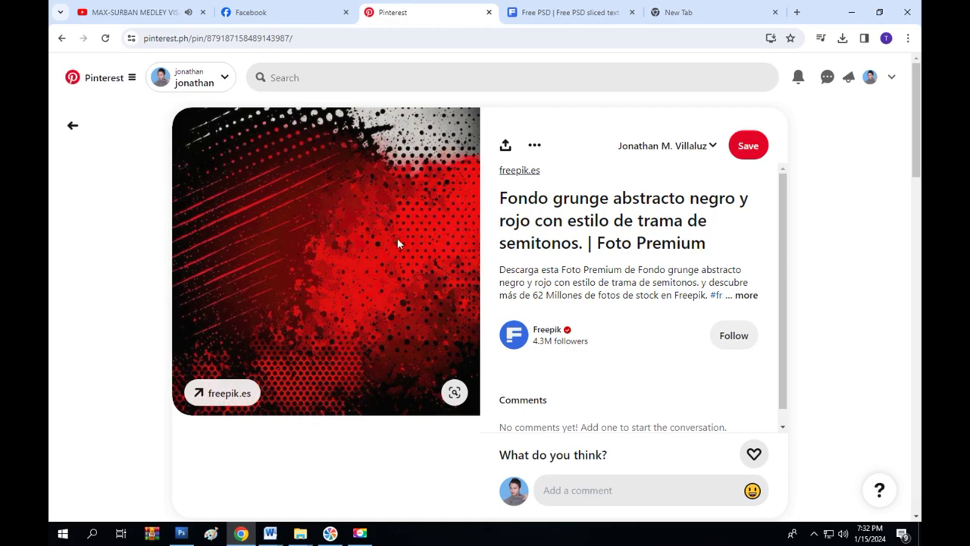
{"action": "left_click", "coordinate": [535, 209]}
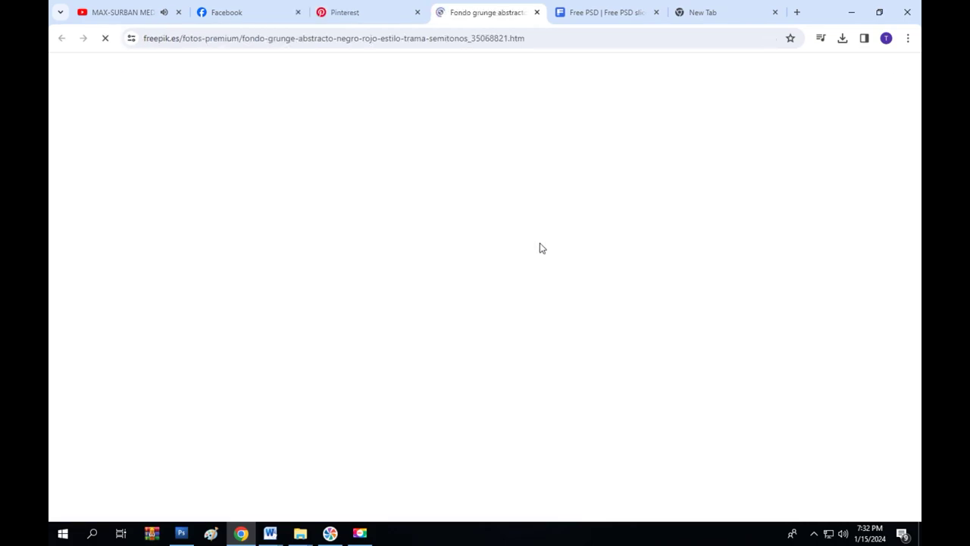
{"action": "scroll", "coordinate": [570, 261], "scroll_direction": "down", "scroll_amount": 3}
{"action": "scroll", "coordinate": [570, 261], "scroll_direction": "down", "scroll_amount": 2}
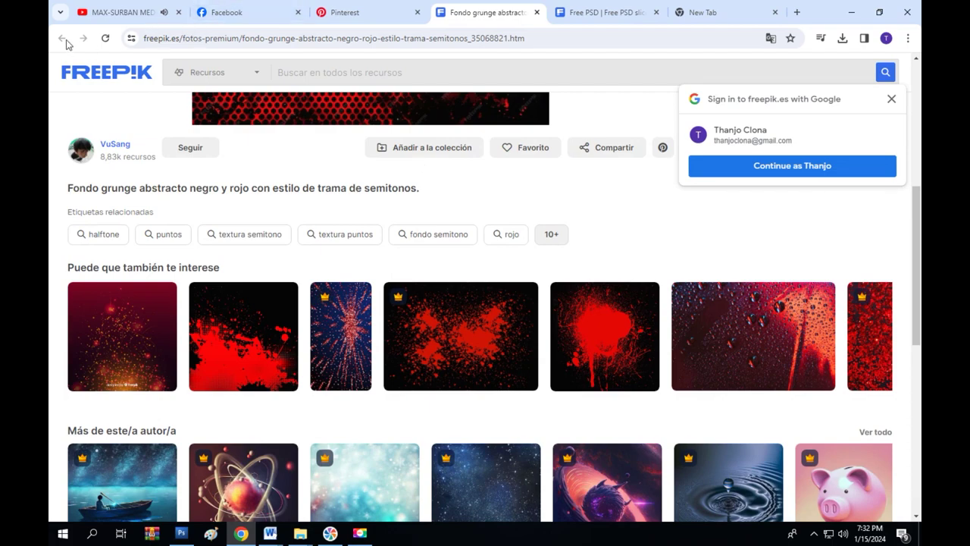
{"action": "left_click", "coordinate": [537, 12]}
{"action": "scroll", "coordinate": [480, 222], "scroll_direction": "down", "scroll_amount": 3}
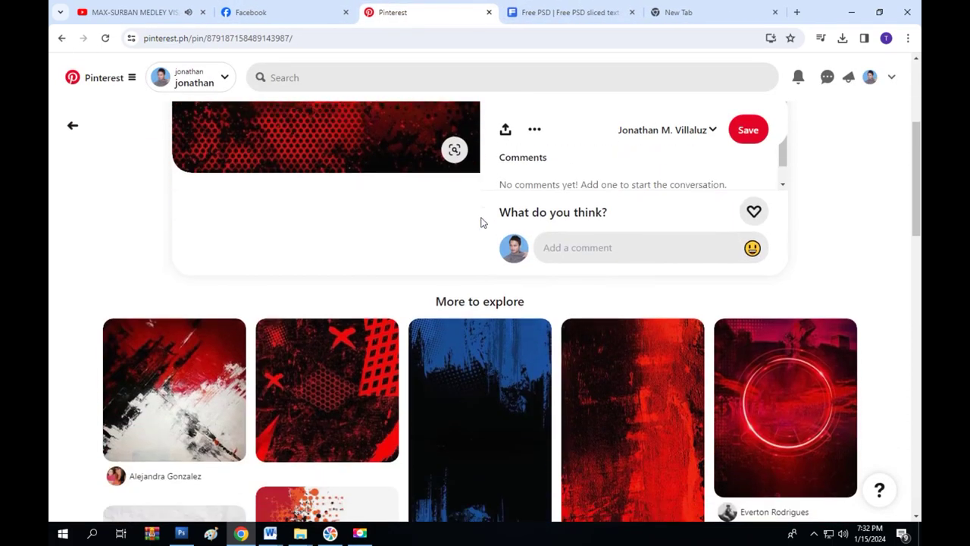
{"action": "scroll", "coordinate": [480, 222], "scroll_direction": "down", "scroll_amount": 2}
{"action": "scroll", "coordinate": [506, 228], "scroll_direction": "down", "scroll_amount": 2}
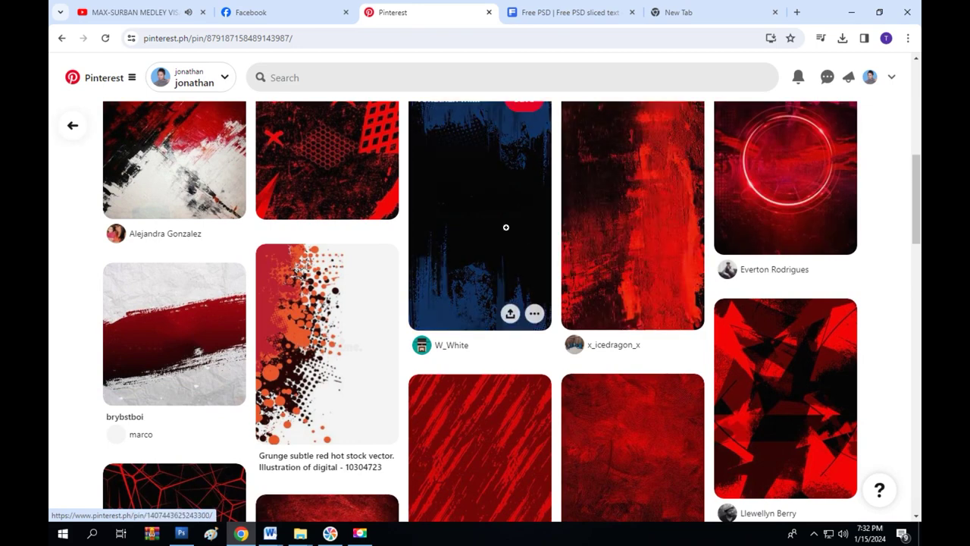
- Copy the blue-and-black grunge pin image and return to Photoshop
{"action": "left_click", "coordinate": [507, 227]}
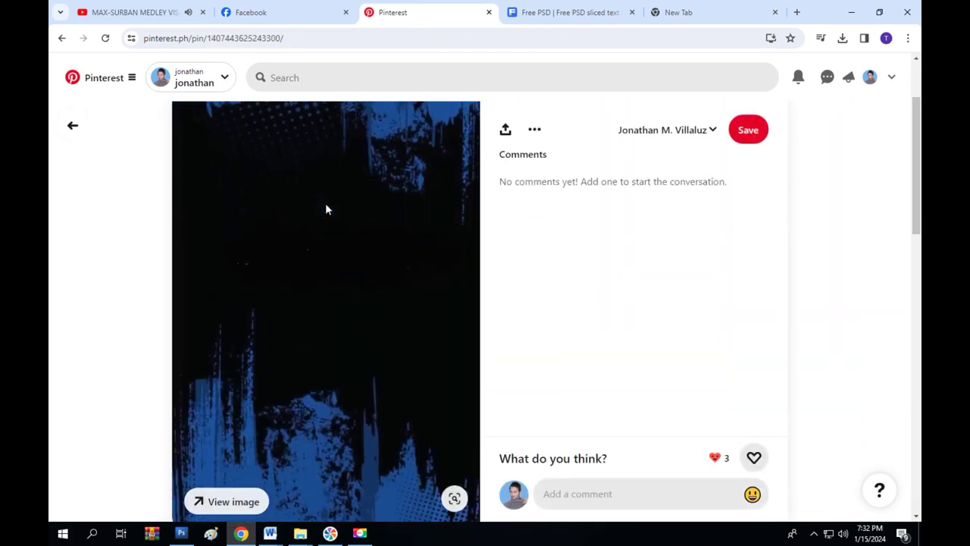
{"action": "scroll", "coordinate": [325, 209], "scroll_direction": "down", "scroll_amount": 3}
{"action": "scroll", "coordinate": [345, 178], "scroll_direction": "down", "scroll_amount": 1}
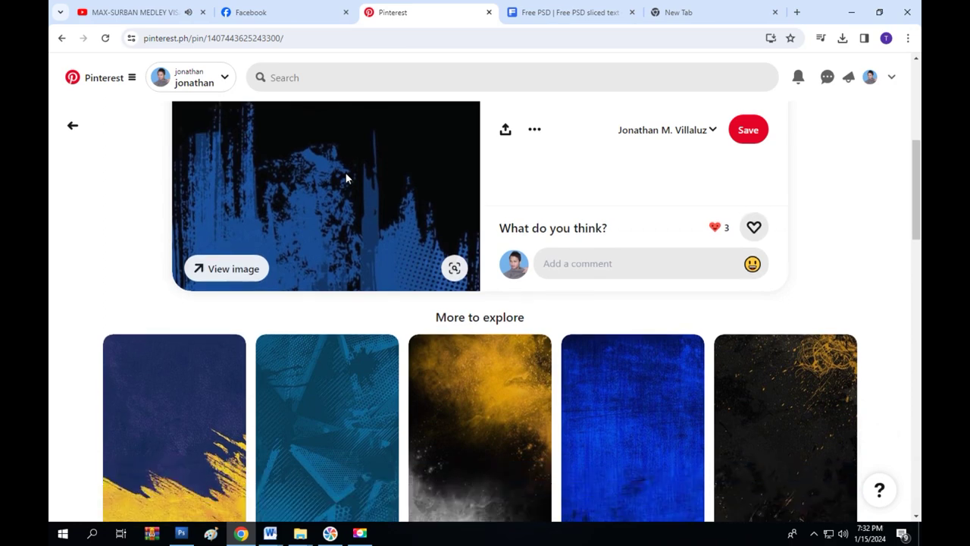
{"action": "scroll", "coordinate": [369, 191], "scroll_direction": "up", "scroll_amount": 3}
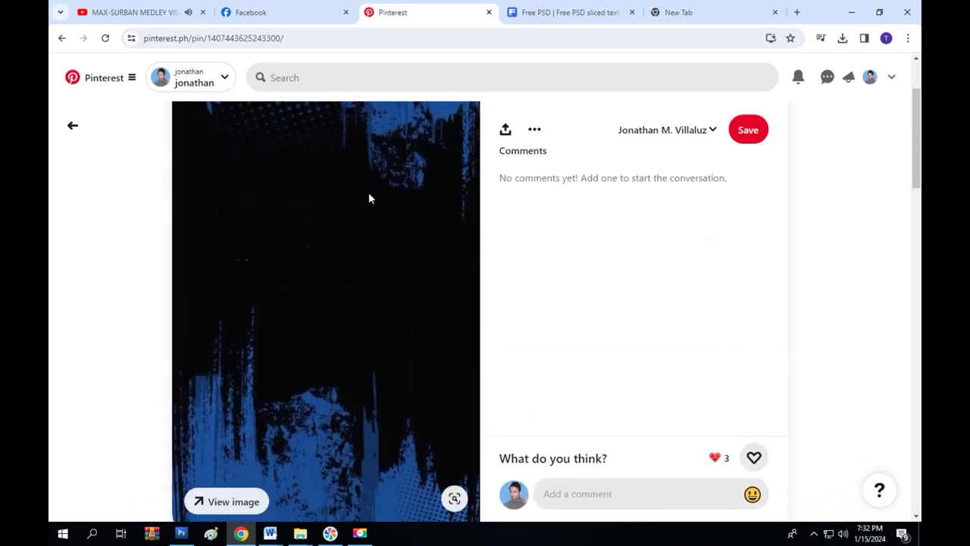
{"action": "right_click", "coordinate": [356, 226]}
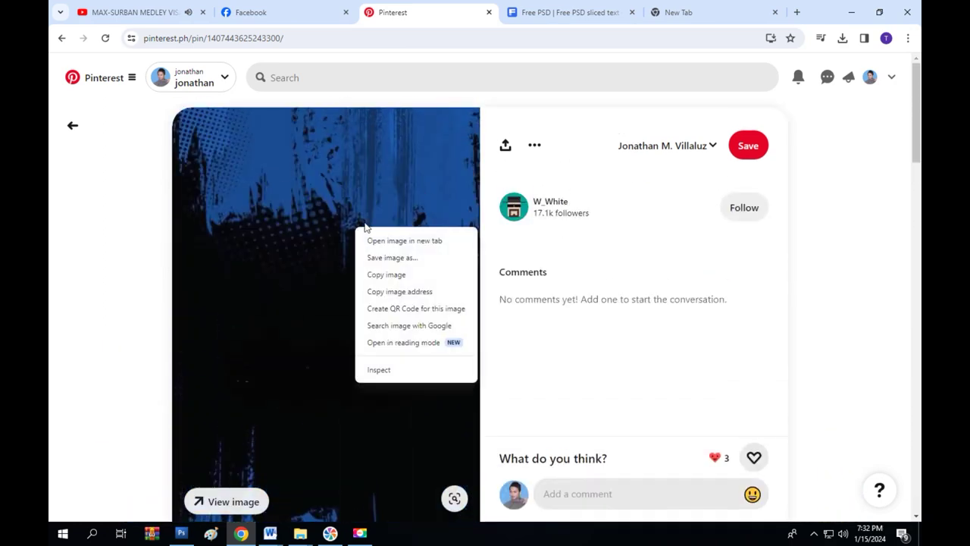
{"action": "left_click", "coordinate": [385, 276]}
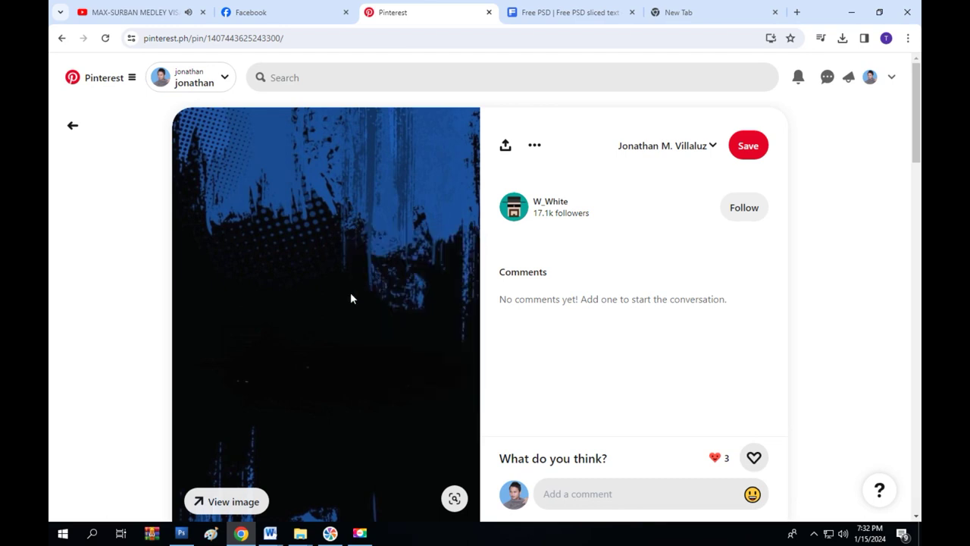
{"action": "left_click", "coordinate": [182, 534]}
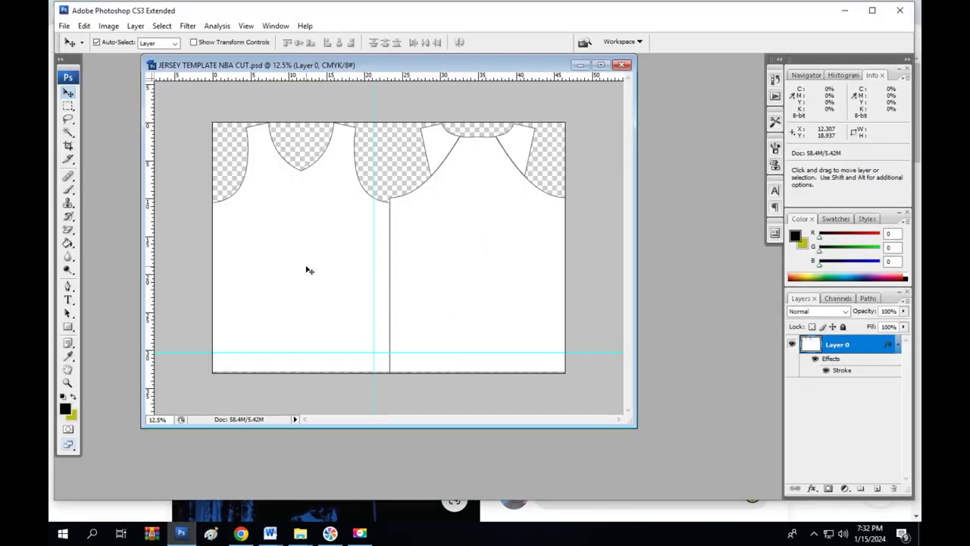
- Paste the grunge image and scale it to cover the left jersey
{"action": "key", "text": "ctrl+v"}
{"action": "left_click_drag", "start_coordinate": [399, 269], "coordinate": [275, 182]}
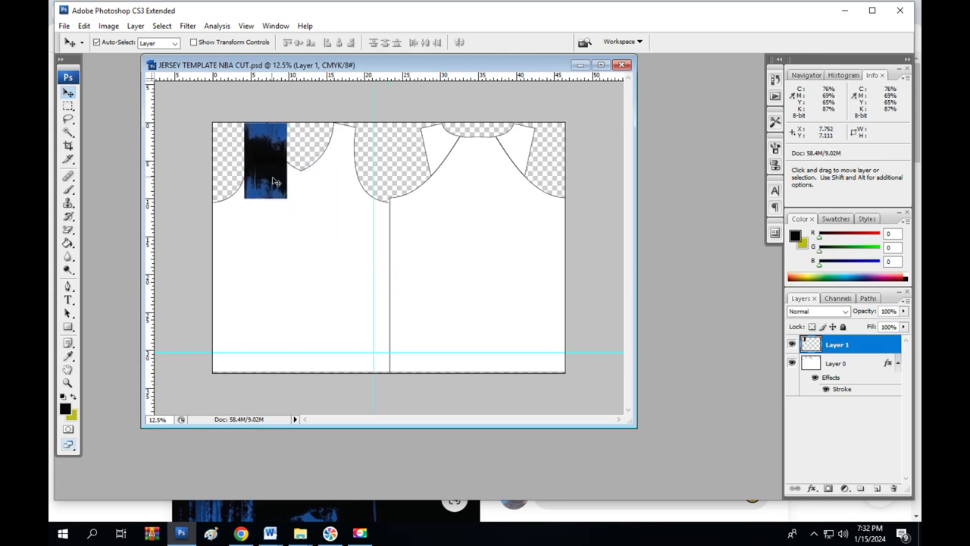
{"action": "key", "text": "ctrl+t"}
{"action": "left_click_drag", "start_coordinate": [286, 198], "coordinate": [417, 379]}
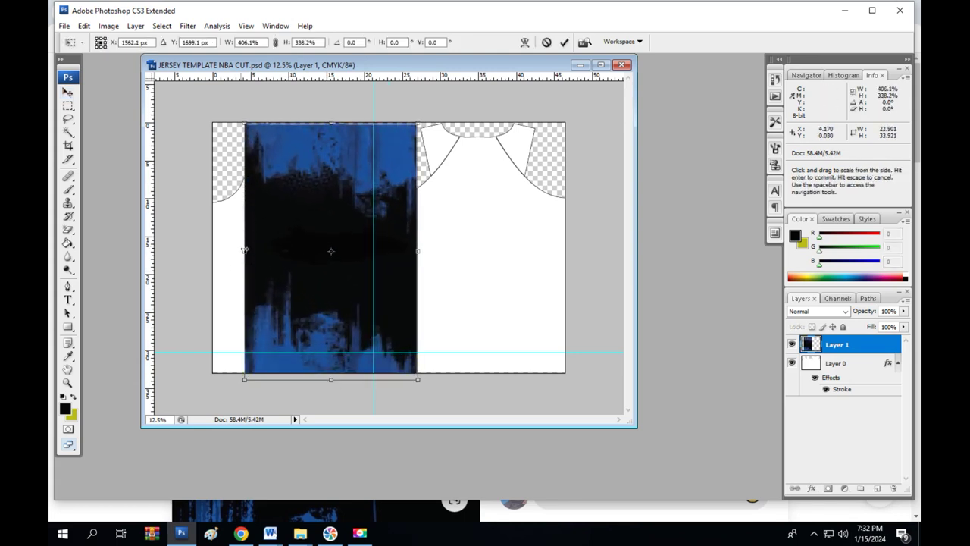
{"action": "left_click_drag", "start_coordinate": [244, 250], "coordinate": [200, 250]}
{"action": "key", "text": "Return"}
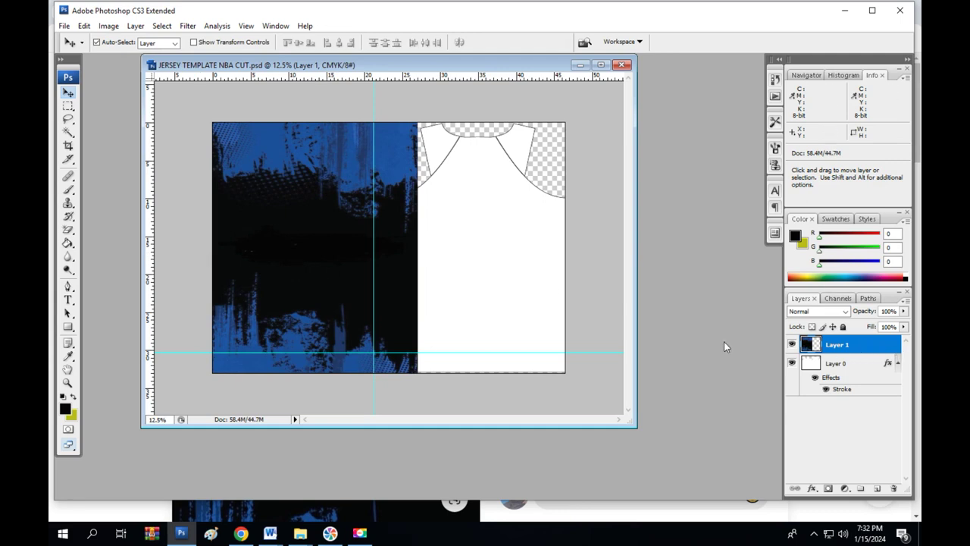
- Clip the texture to the jersey shape and duplicate it onto the right jersey
{"action": "right_click", "coordinate": [879, 346]}
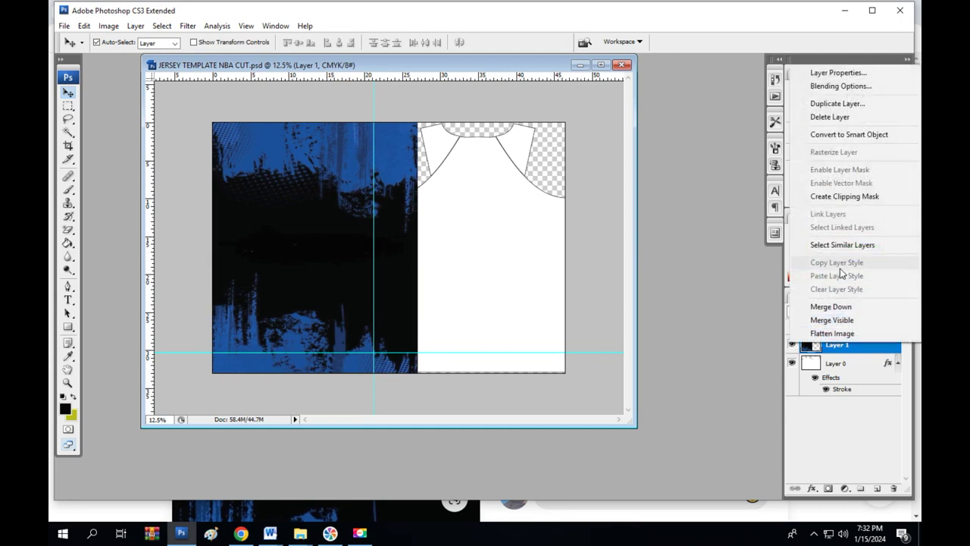
{"action": "left_click", "coordinate": [844, 197]}
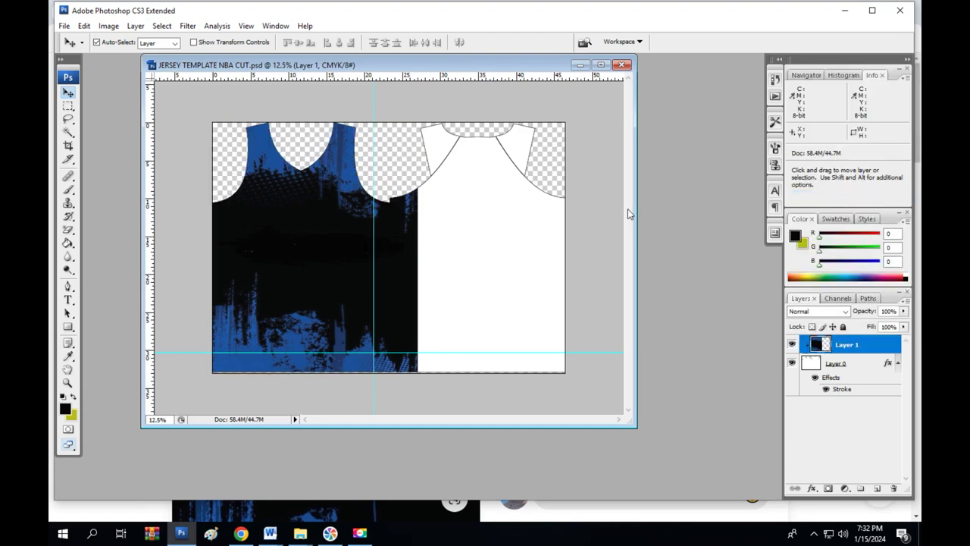
{"action": "left_click_drag", "start_coordinate": [317, 281], "coordinate": [288, 280]}
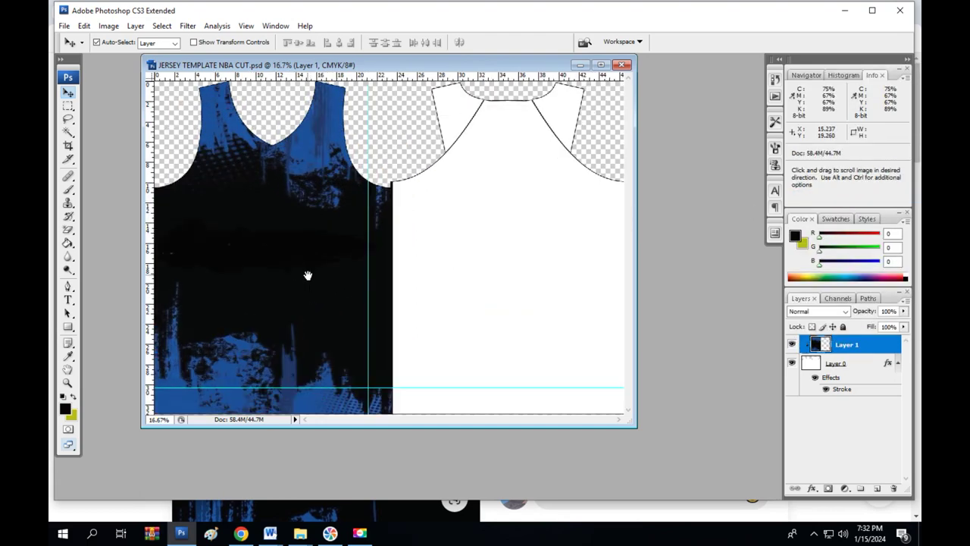
{"action": "left_click_drag", "start_coordinate": [321, 278], "coordinate": [514, 278]}
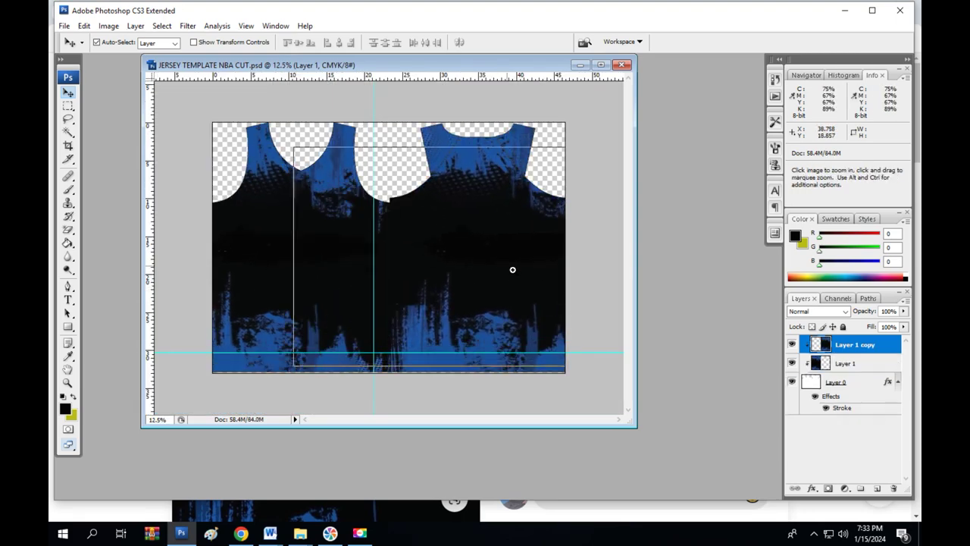
{"action": "left_click", "coordinate": [508, 265], "text": "ctrl"}
{"action": "left_click", "coordinate": [523, 323], "text": "ctrl+alt"}
{"action": "key", "text": "f"}
{"action": "key", "text": "f"}
{"action": "left_click", "coordinate": [400, 290], "text": "ctrl"}
- Type 'JERSEY CREATIVE TOUR' in white on the left jersey
{"action": "key", "text": "t"}
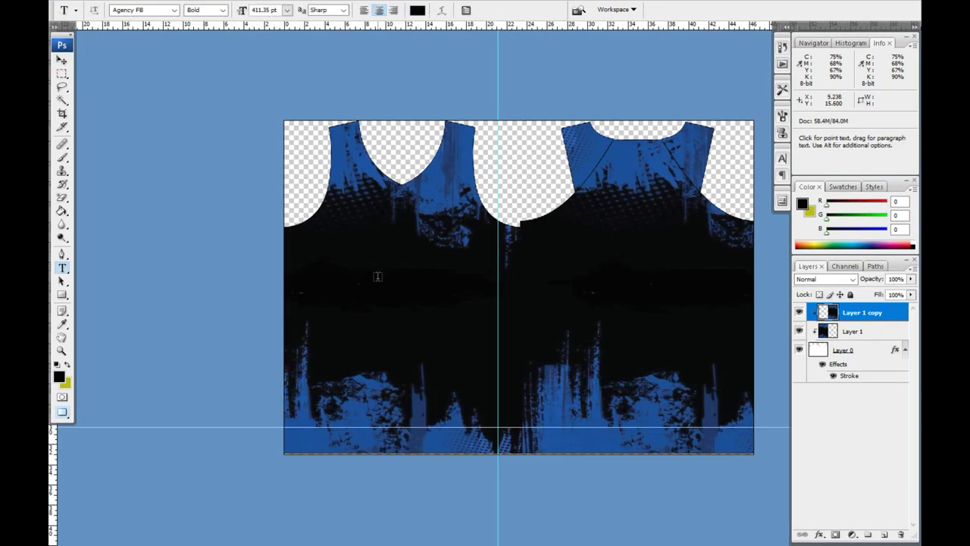
{"action": "left_click", "coordinate": [371, 275]}
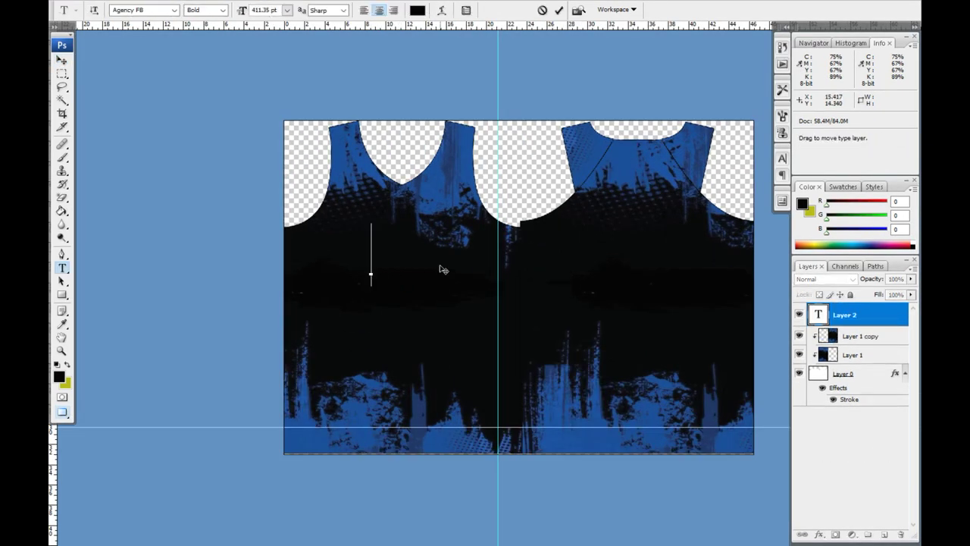
{"action": "type", "text": "JER"}
{"action": "key", "text": "ctrl+Return"}
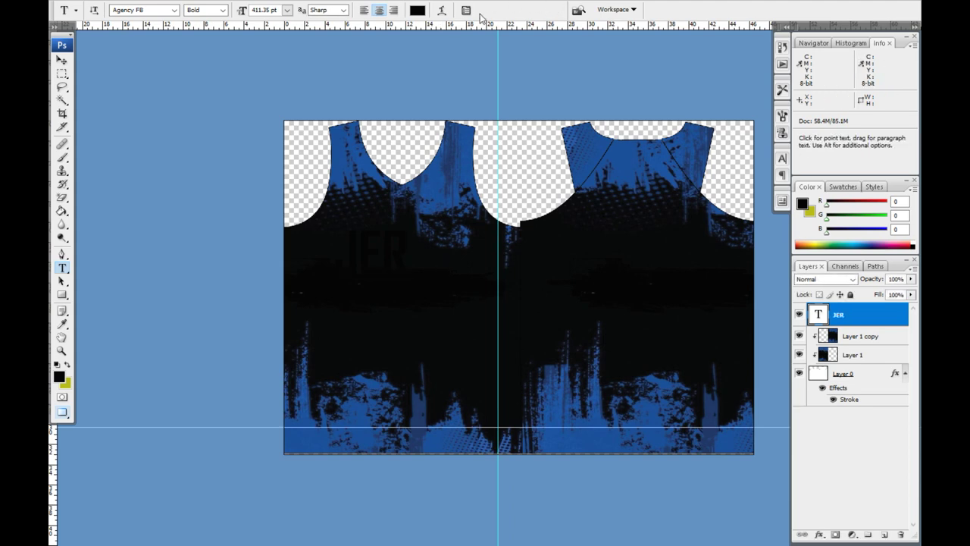
{"action": "left_click", "coordinate": [418, 10]}
{"action": "left_click", "coordinate": [671, 198]}
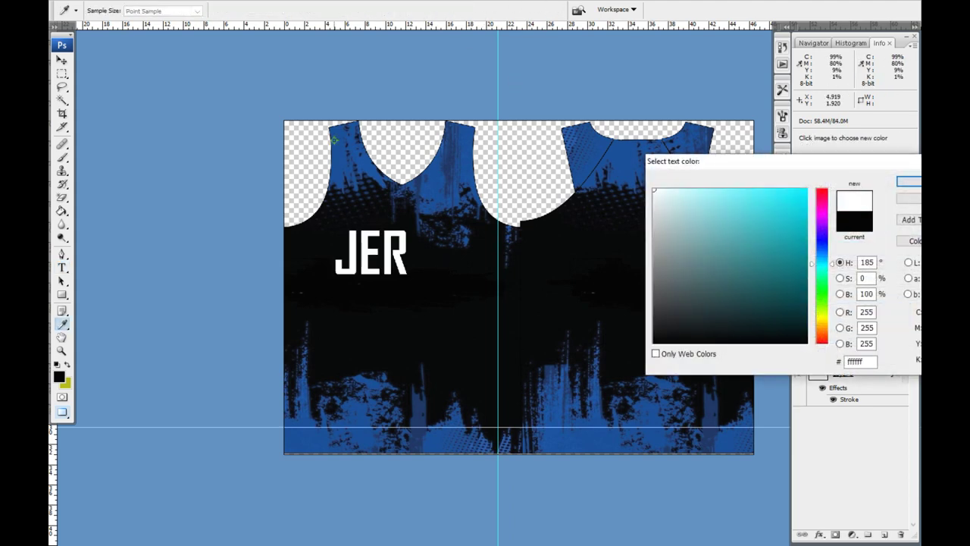
{"action": "key", "text": "Return"}
{"action": "left_click", "coordinate": [372, 265]}
{"action": "type", "text": "SEY "}
{"action": "type", "text": "CREAT"}
{"action": "type", "text": "IVE TOU"}
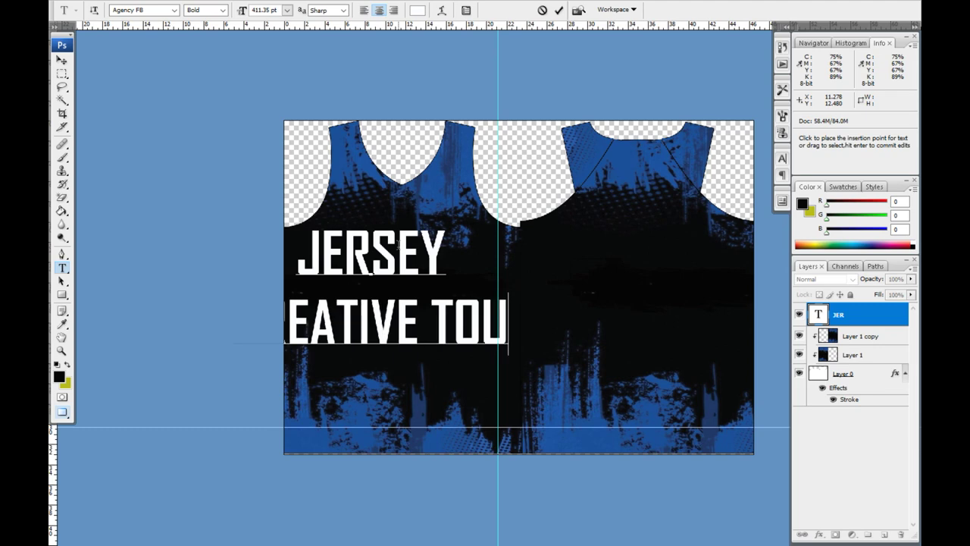
{"action": "type", "text": "R"}
{"action": "key", "text": "ctrl+Return"}
- Scale down and nudge the text into place on the left jersey front
{"action": "key", "text": "ctrl+t"}
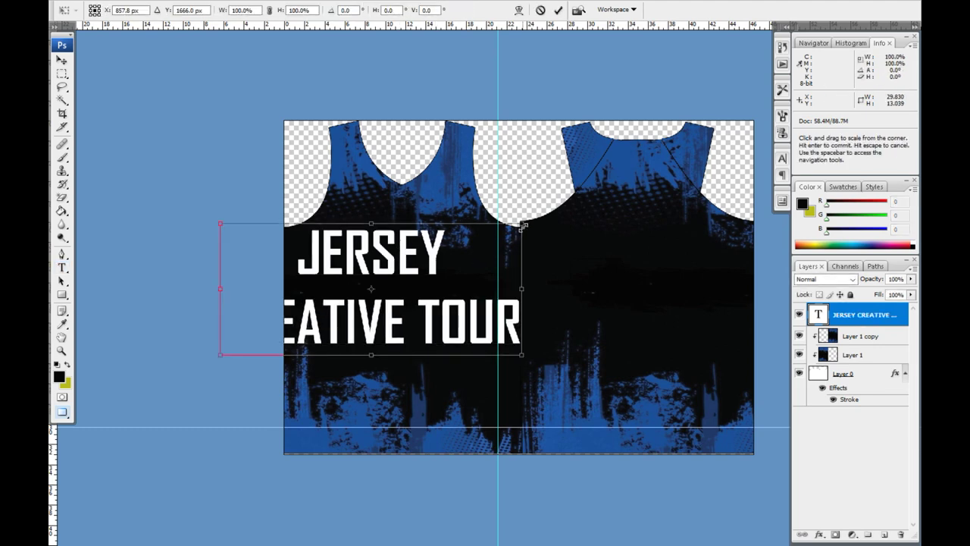
{"action": "left_click_drag", "start_coordinate": [523, 225], "coordinate": [452, 255]}
{"action": "key", "text": "Return"}
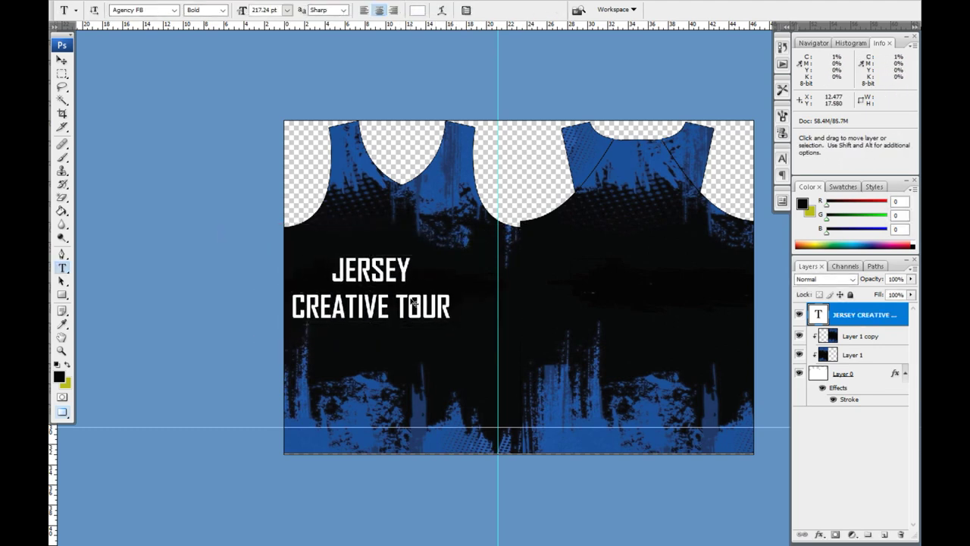
{"action": "key", "text": "ctrl+plus"}
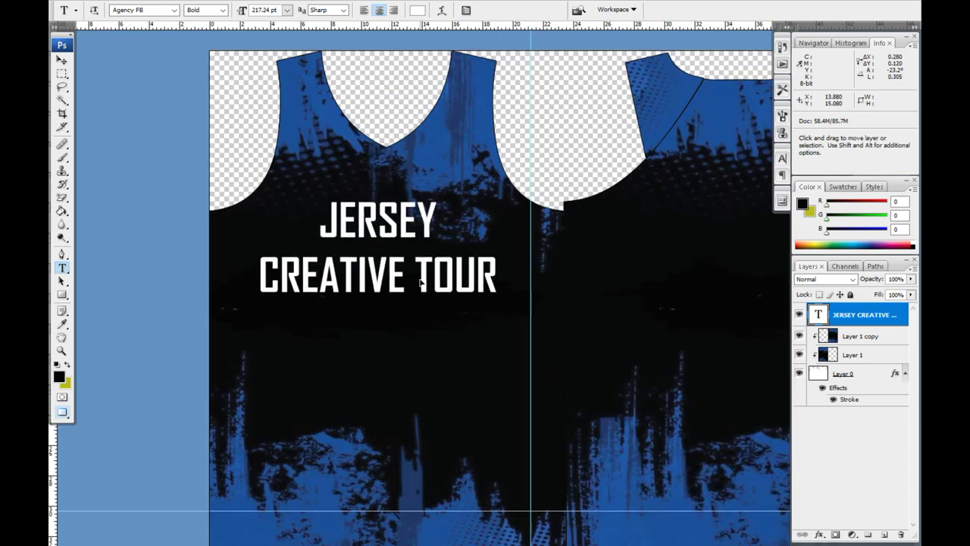
{"action": "left_click_drag", "start_coordinate": [421, 283], "coordinate": [422, 285]}
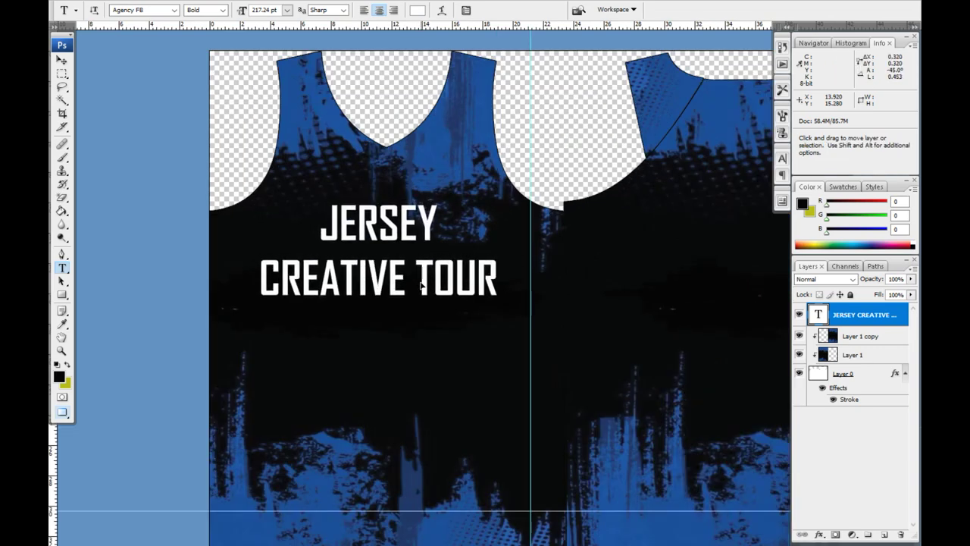
{"action": "key", "text": "ctrl+minus"}
{"action": "key", "text": "ctrl+plus"}
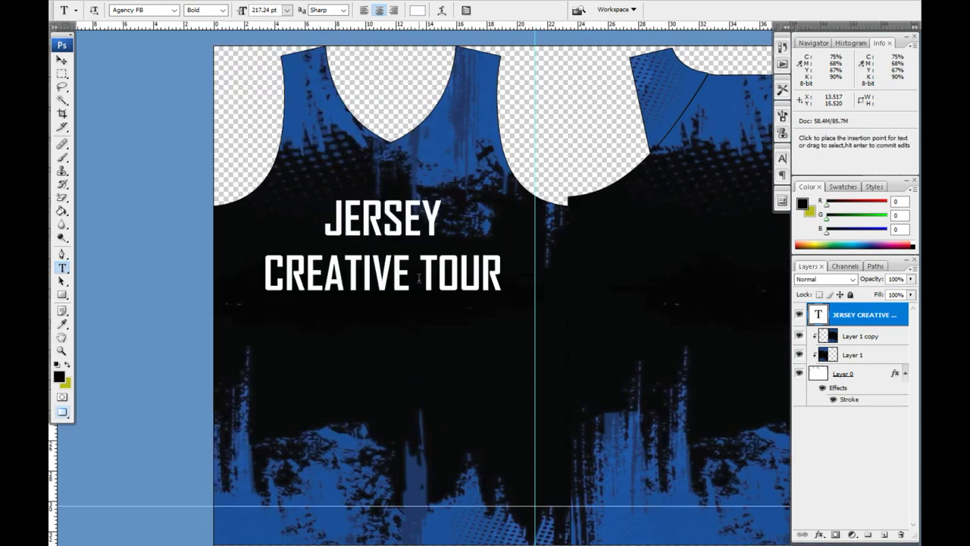
{"action": "left_click_drag", "start_coordinate": [399, 276], "coordinate": [244, 256]}
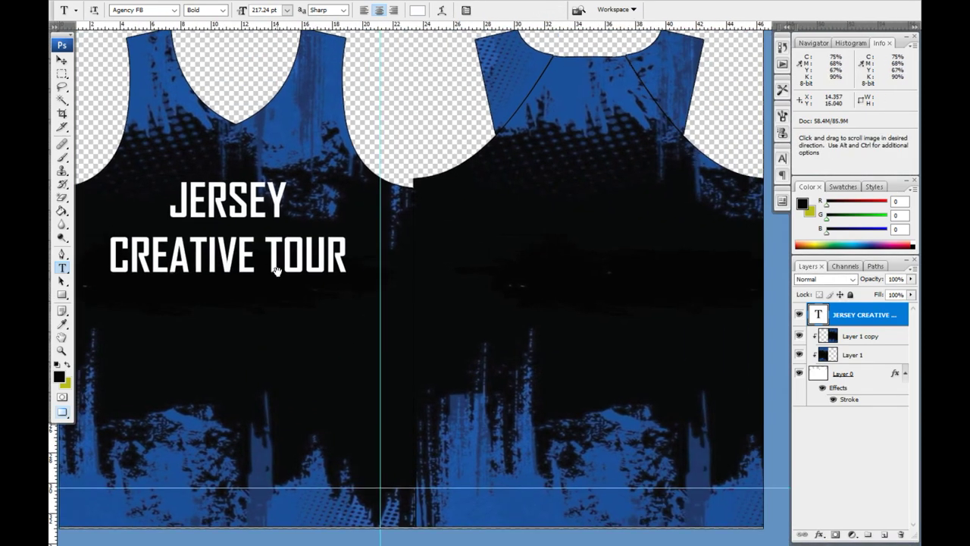
{"action": "key", "text": "v"}
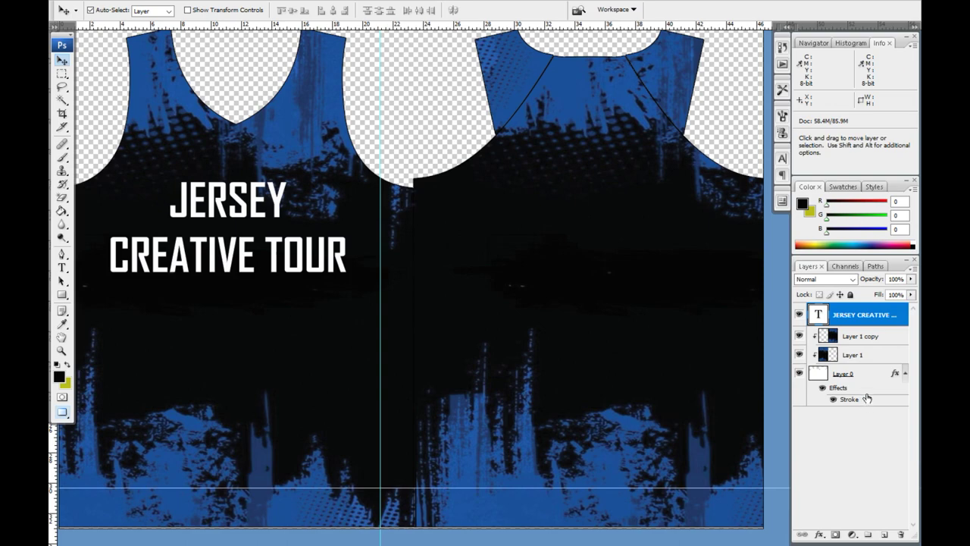
{"action": "double_click", "coordinate": [865, 375]}
- Change the jersey outline stroke colour to white
{"action": "left_click", "coordinate": [581, 392]}
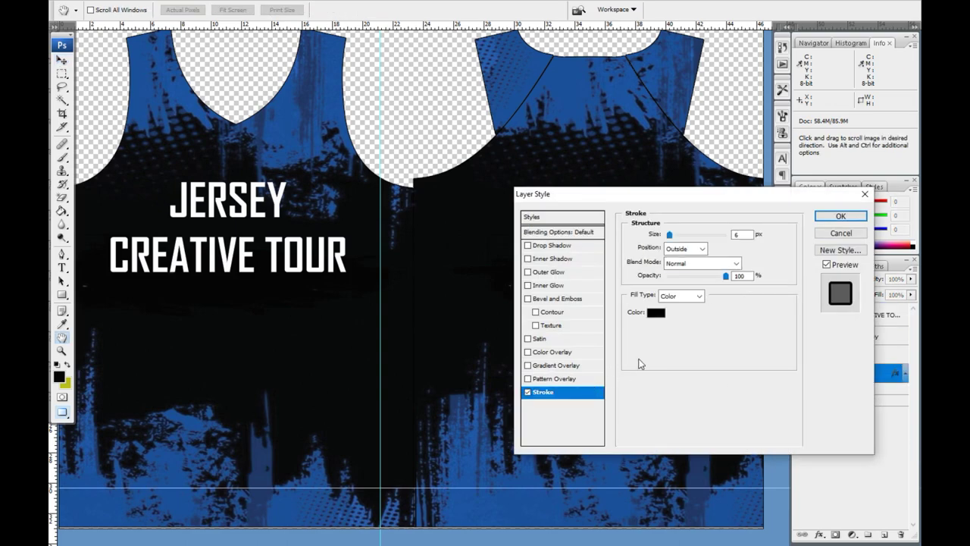
{"action": "left_click", "coordinate": [655, 312]}
{"action": "left_click", "coordinate": [652, 176]}
{"action": "key", "text": "Return"}
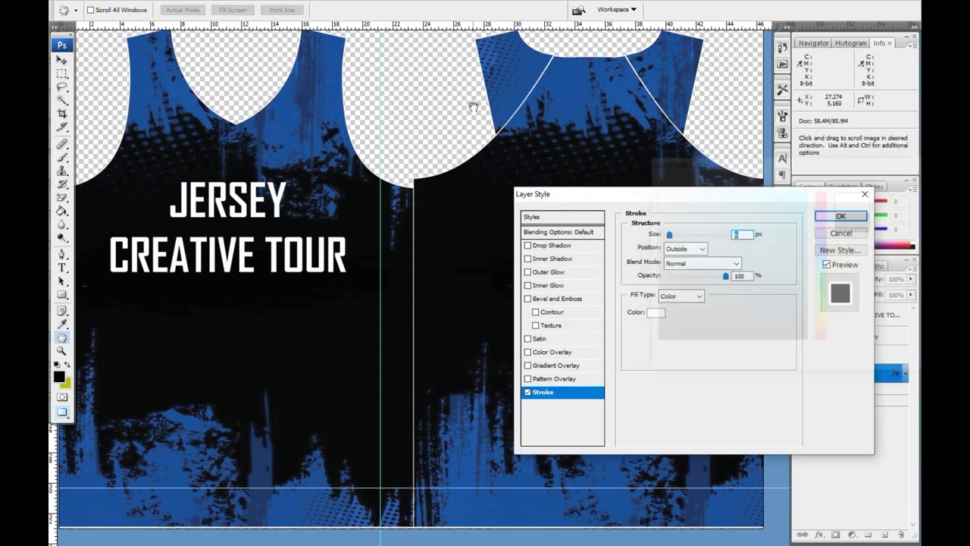
{"action": "key", "text": "Return"}
- Duplicate the JERSEY CREATIVE TOUR text onto the right jersey and select it for editing
{"action": "left_click", "coordinate": [285, 258]}
{"action": "left_click_drag", "start_coordinate": [233, 258], "coordinate": [588, 233]}
{"action": "key", "text": "t"}
{"action": "left_click", "coordinate": [567, 213]}
{"action": "key", "text": "ctrl+a"}
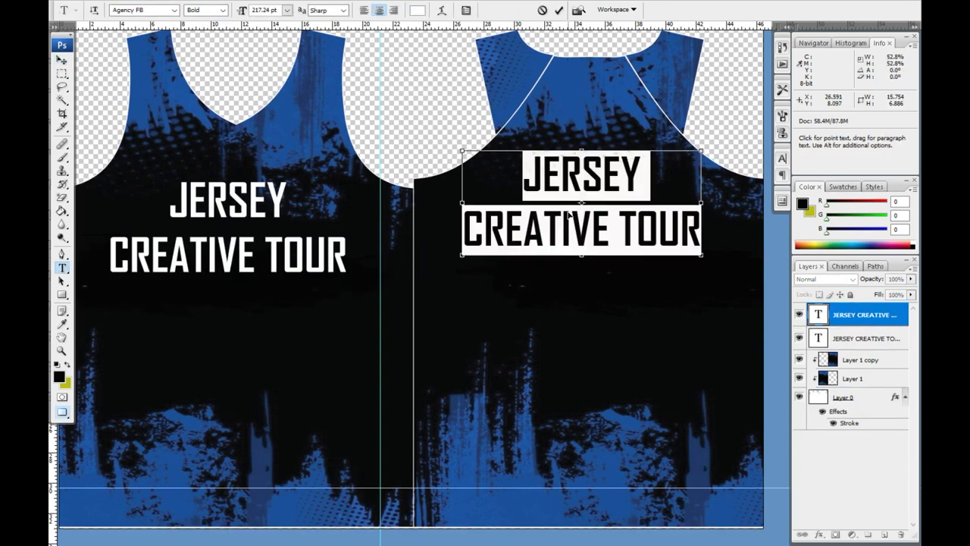
- Retype the copy as VILLALUZ and add a duplicate below changed to 8
{"action": "type", "text": "VILLALUZ"}
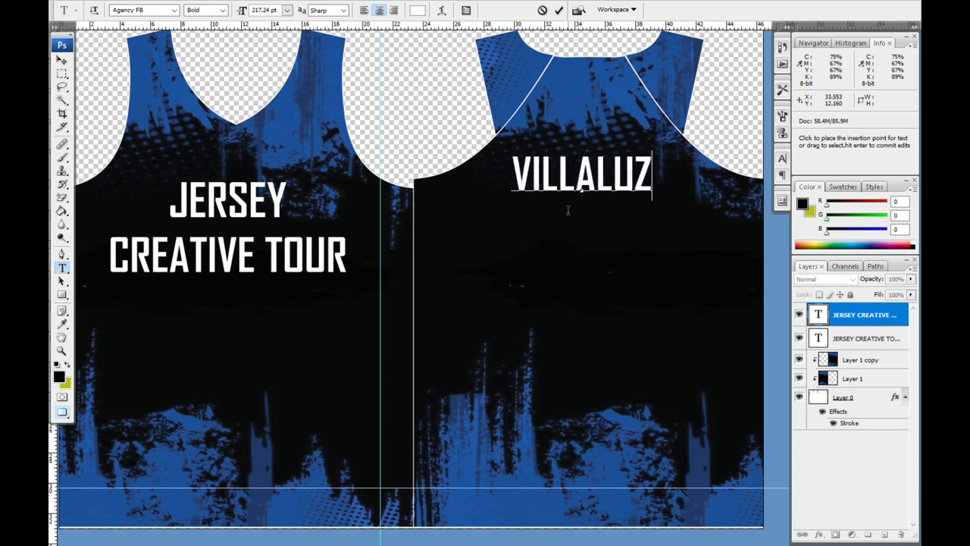
{"action": "key", "text": "ctrl+Return"}
{"action": "left_click_drag", "start_coordinate": [569, 192], "coordinate": [588, 269]}
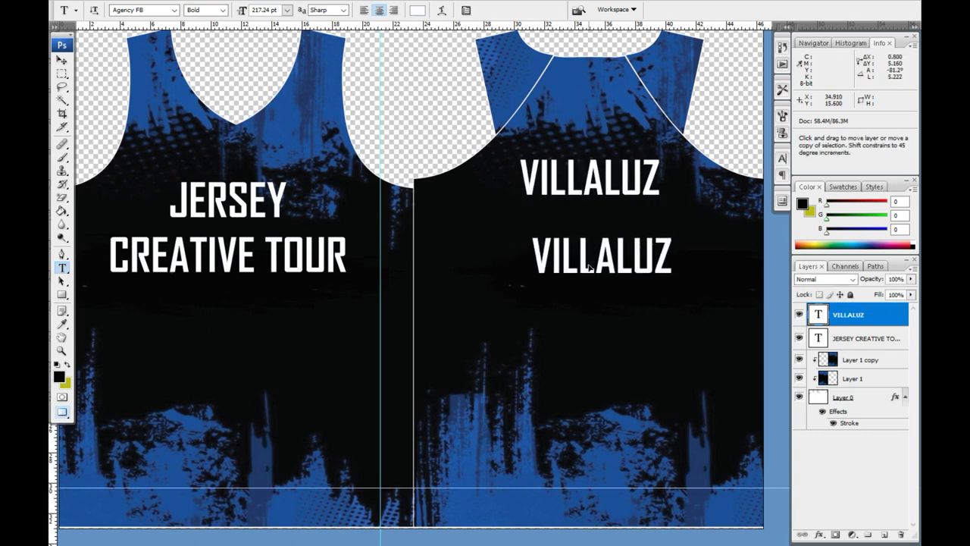
{"action": "double_click", "coordinate": [590, 267]}
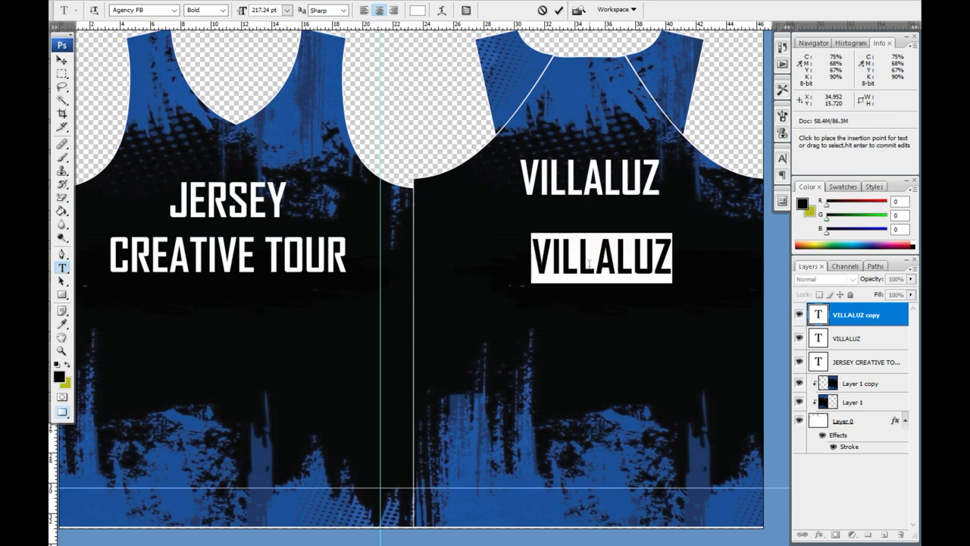
{"action": "type", "text": "8"}
{"action": "key", "text": "ctrl+Return"}
- Enlarge the number 8 beneath the name and zoom out to view both jerseys
{"action": "key", "text": "ctrl+t"}
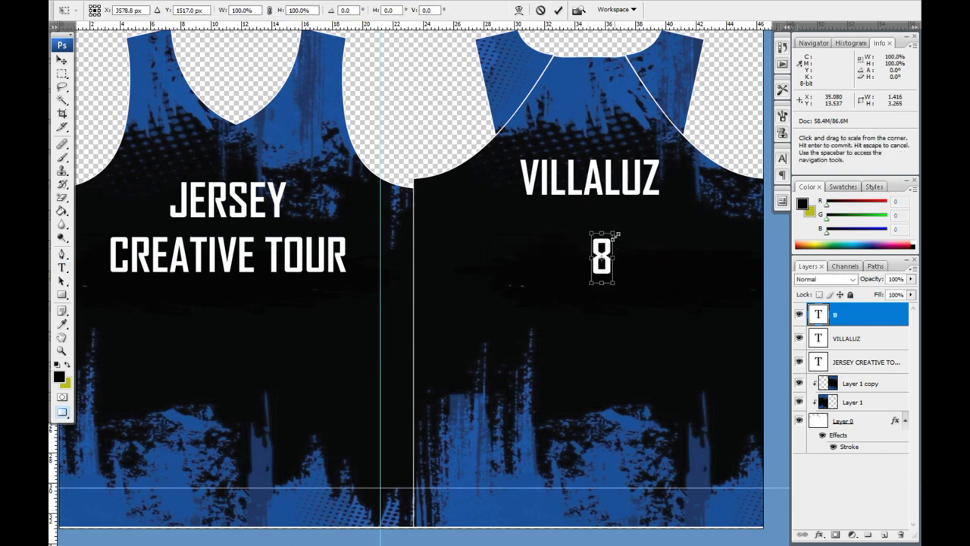
{"action": "left_click_drag", "start_coordinate": [615, 234], "coordinate": [641, 157]}
{"action": "key", "text": "Return"}
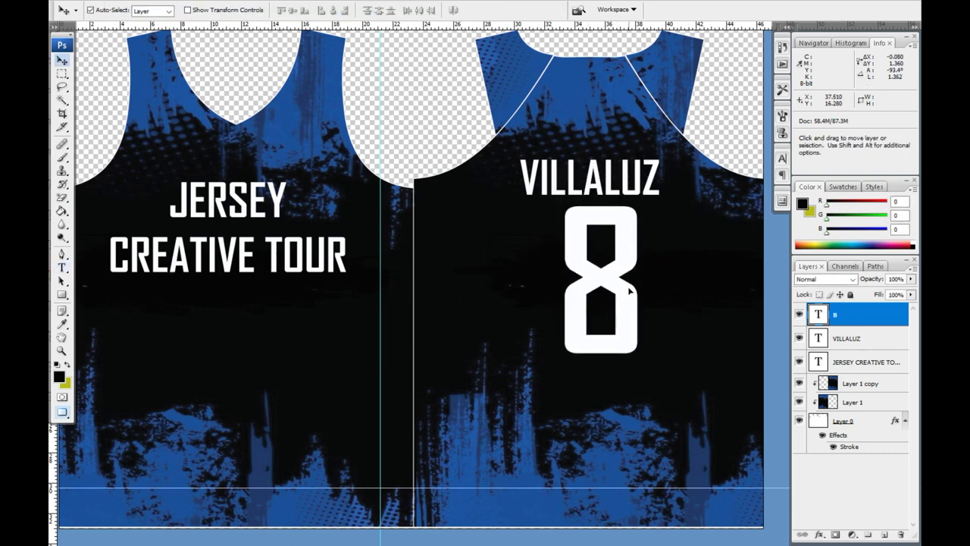
{"action": "scroll", "coordinate": [611, 305], "scroll_direction": "down", "scroll_amount": 1}
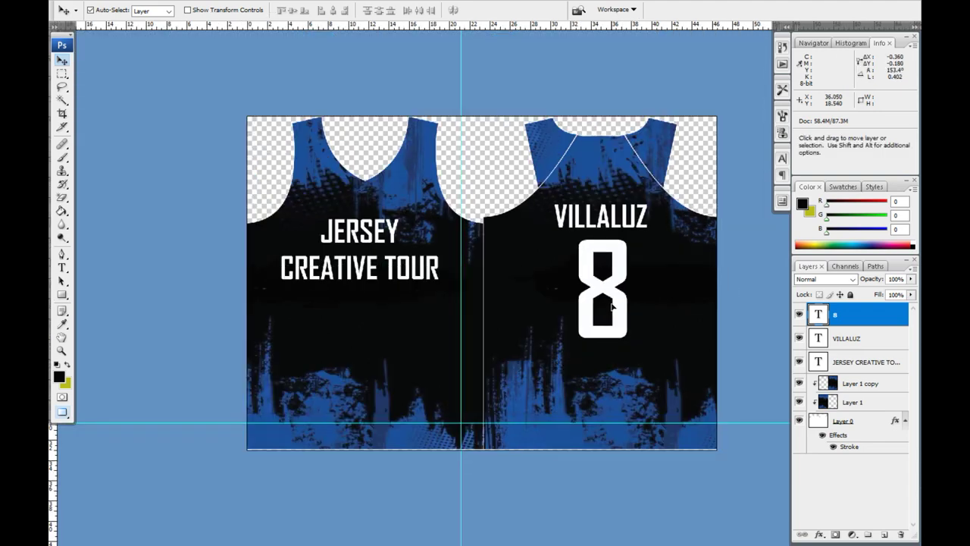
{"action": "scroll", "coordinate": [611, 304], "scroll_direction": "up", "scroll_amount": 1}
{"action": "left_click", "coordinate": [599, 299], "text": "alt"}
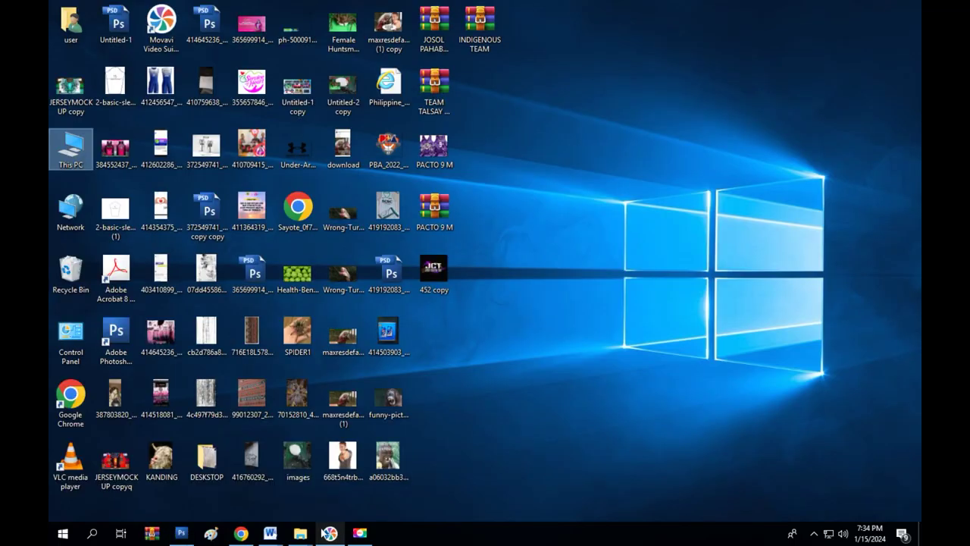
- Search pngwing.com for JORDAN and open the Jumpman logo result
{"action": "left_click", "coordinate": [241, 533]}
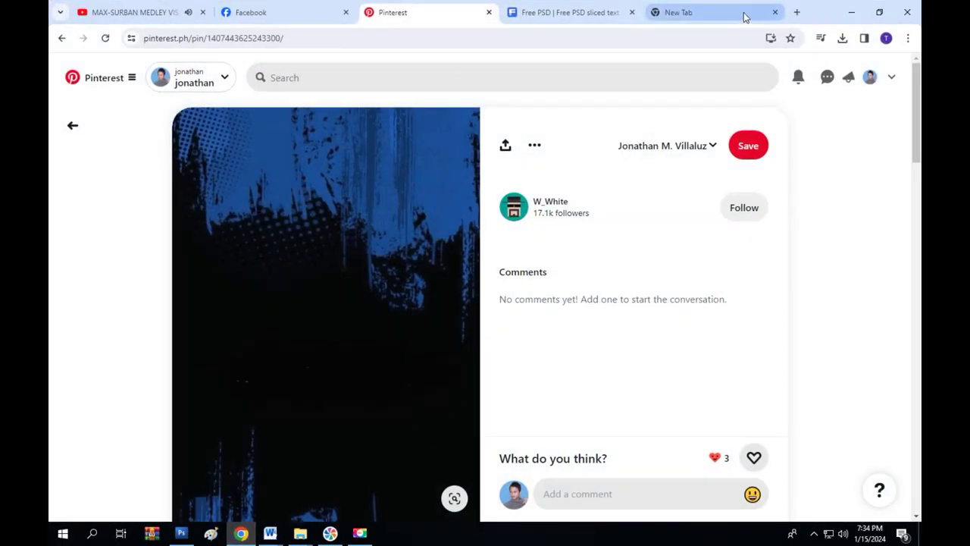
{"action": "left_click", "coordinate": [745, 13]}
{"action": "type", "text": "png"}
{"action": "key", "text": "Return"}
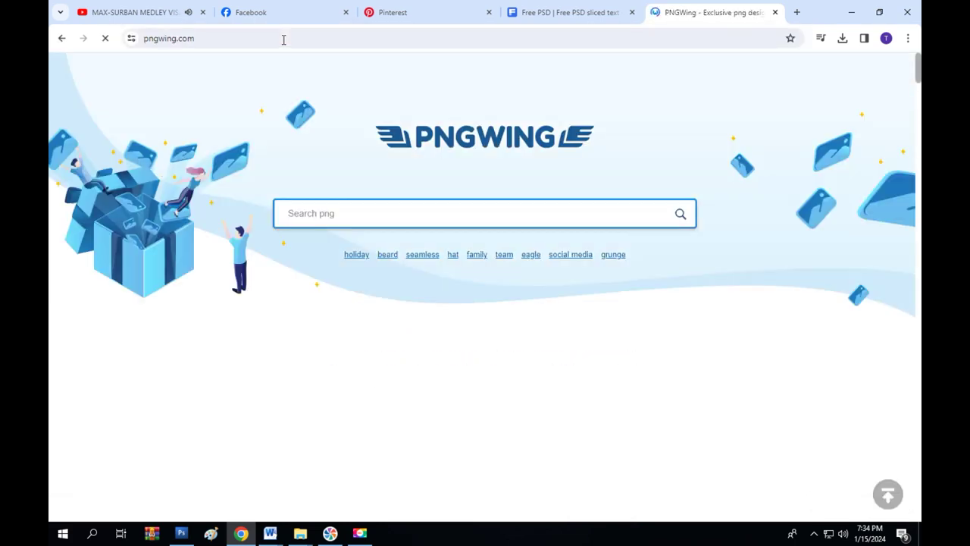
{"action": "left_click", "coordinate": [564, 216]}
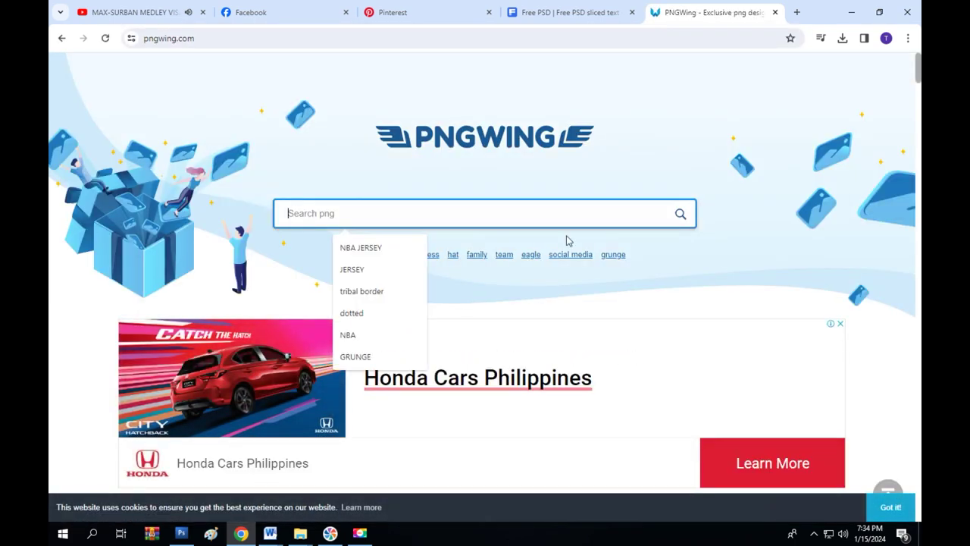
{"action": "type", "text": "JOUR"}
{"action": "key", "text": "BackSpace"}
{"action": "key", "text": "BackSpace"}
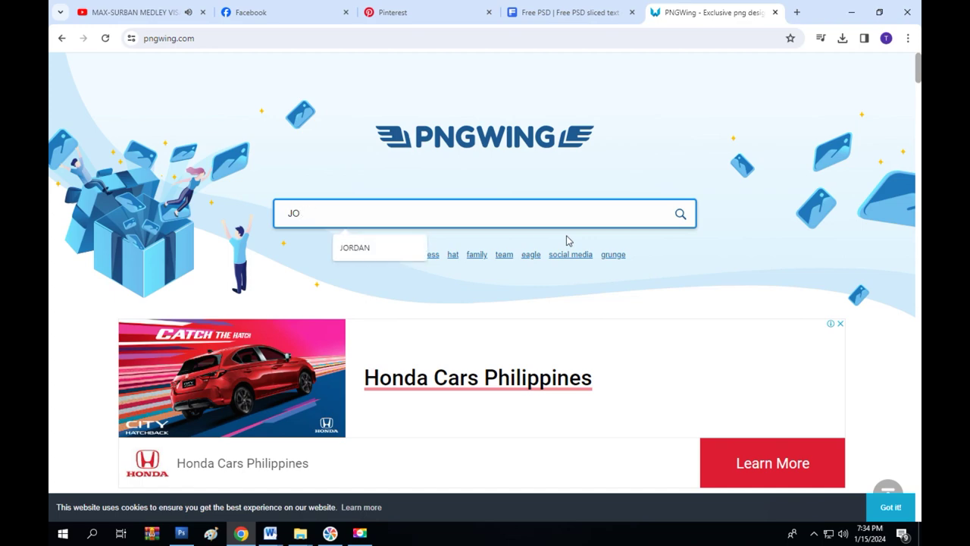
{"action": "type", "text": "N"}
{"action": "key", "text": "Return"}
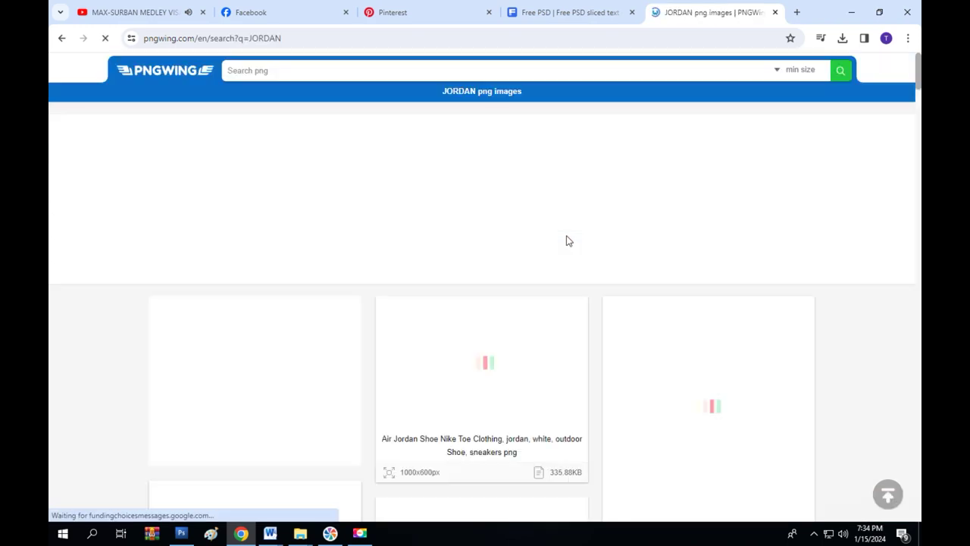
{"action": "left_click", "coordinate": [694, 406]}
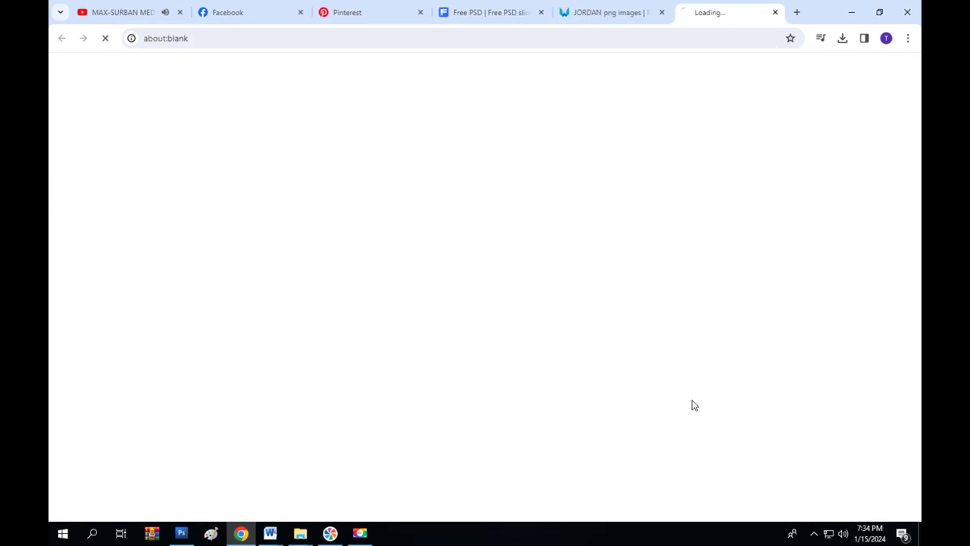
- Download the Jumpman PNG, dismissing the pop-up ad and passing the verification check
{"action": "scroll", "coordinate": [600, 321], "scroll_direction": "down", "scroll_amount": 4}
{"action": "scroll", "coordinate": [600, 321], "scroll_direction": "down", "scroll_amount": 3}
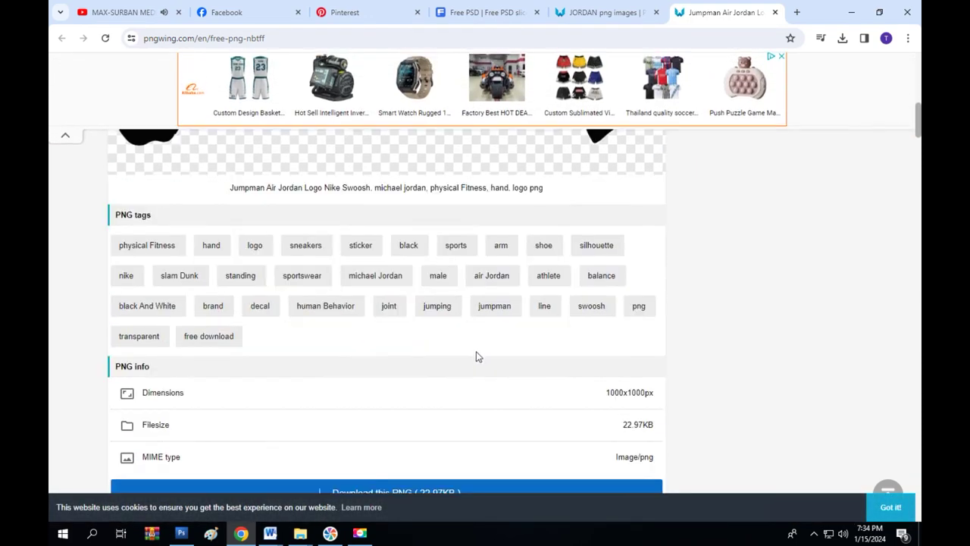
{"action": "scroll", "coordinate": [476, 355], "scroll_direction": "down", "scroll_amount": 1}
{"action": "scroll", "coordinate": [476, 355], "scroll_direction": "down", "scroll_amount": 5}
{"action": "left_click", "coordinate": [442, 432]}
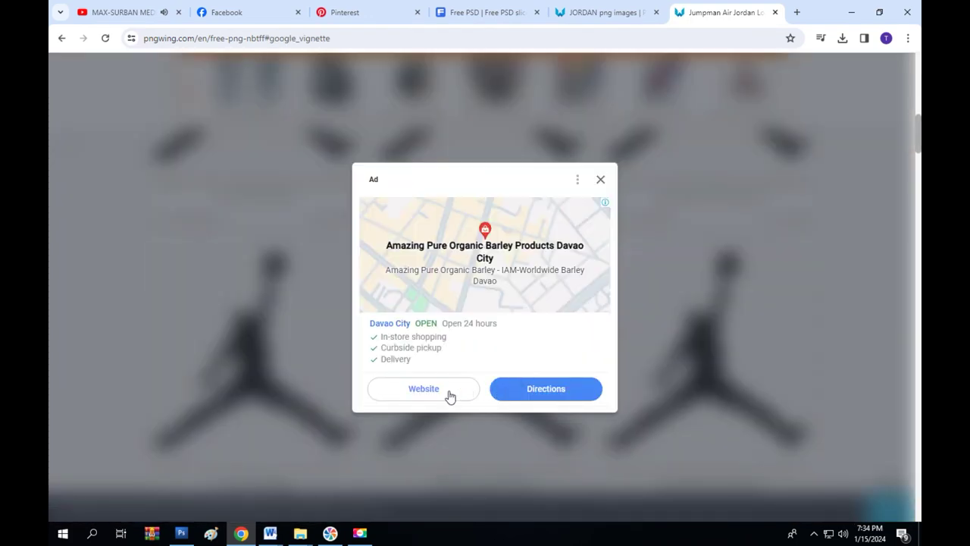
{"action": "left_click", "coordinate": [600, 180]}
{"action": "scroll", "coordinate": [602, 267], "scroll_direction": "down", "scroll_amount": 3}
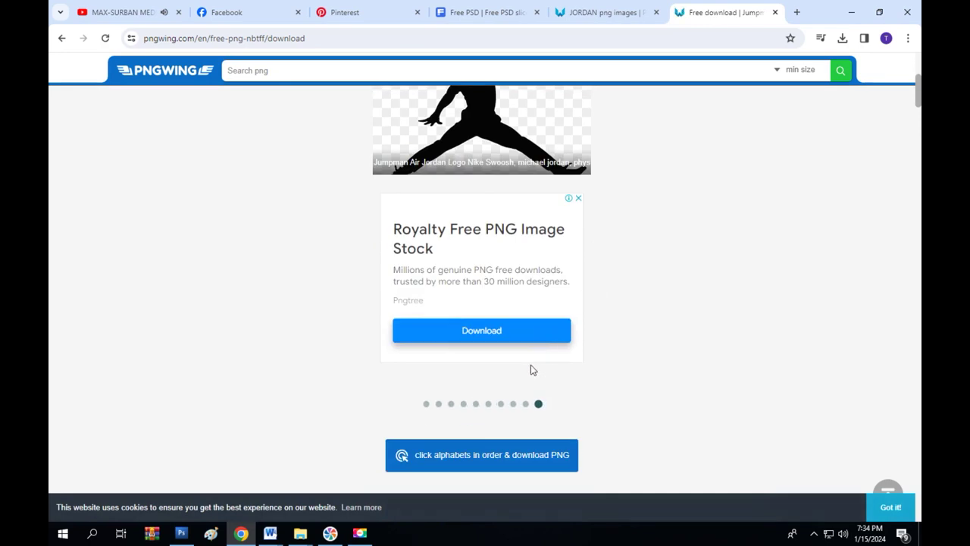
{"action": "left_click", "coordinate": [507, 459]}
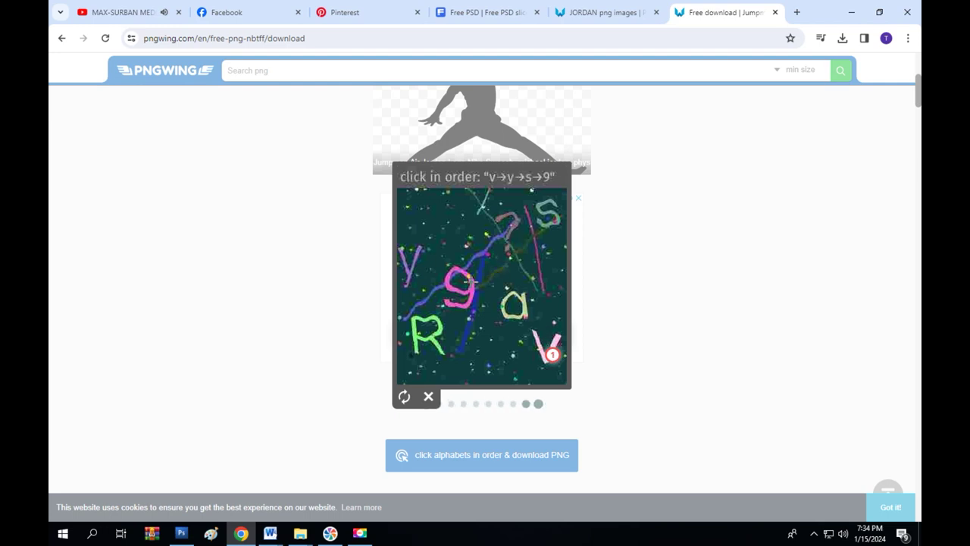
{"action": "left_click", "coordinate": [409, 270]}
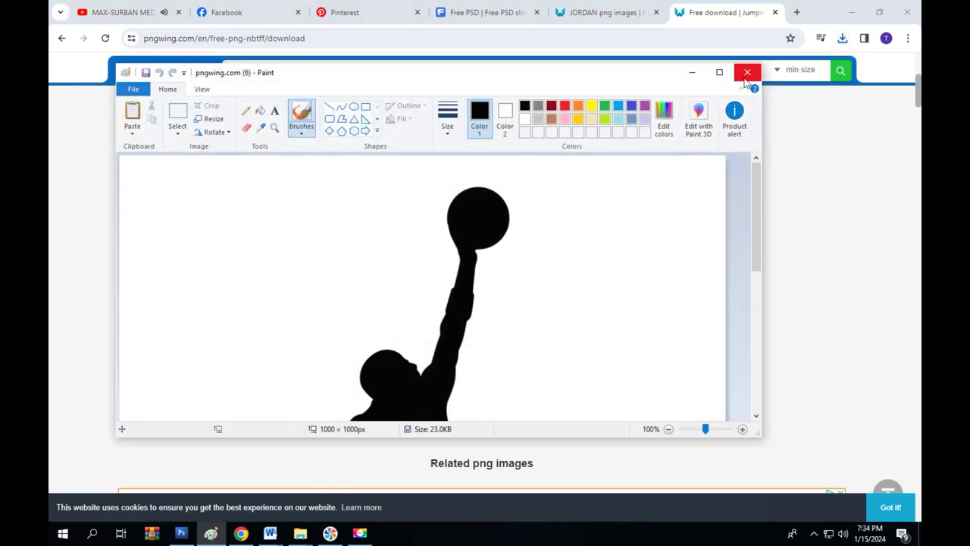
- Open the downloaded Jumpman file in Photoshop and drag it toward the jersey design
{"action": "left_click", "coordinate": [745, 76]}
{"action": "left_click", "coordinate": [842, 38]}
{"action": "left_click", "coordinate": [798, 94]}
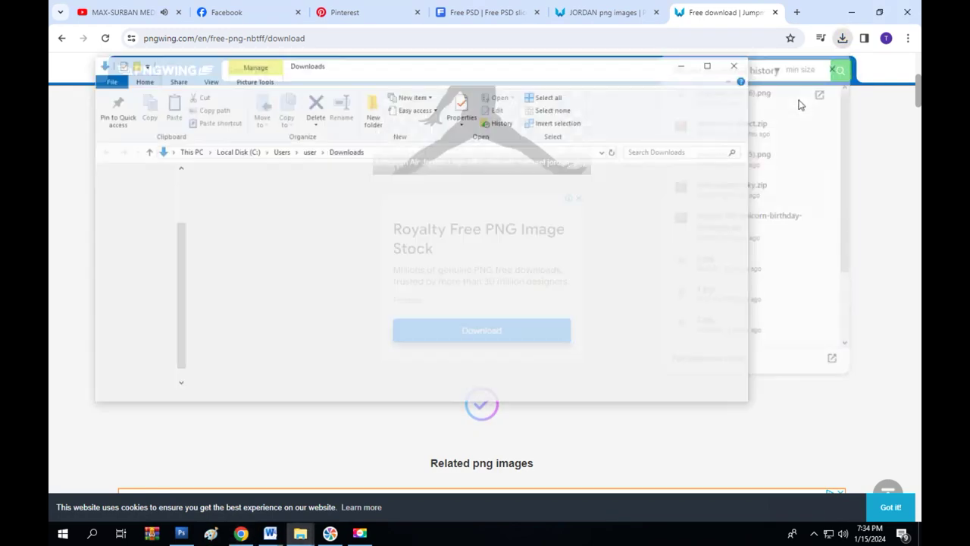
{"action": "left_click_drag", "start_coordinate": [504, 253], "coordinate": [193, 536]}
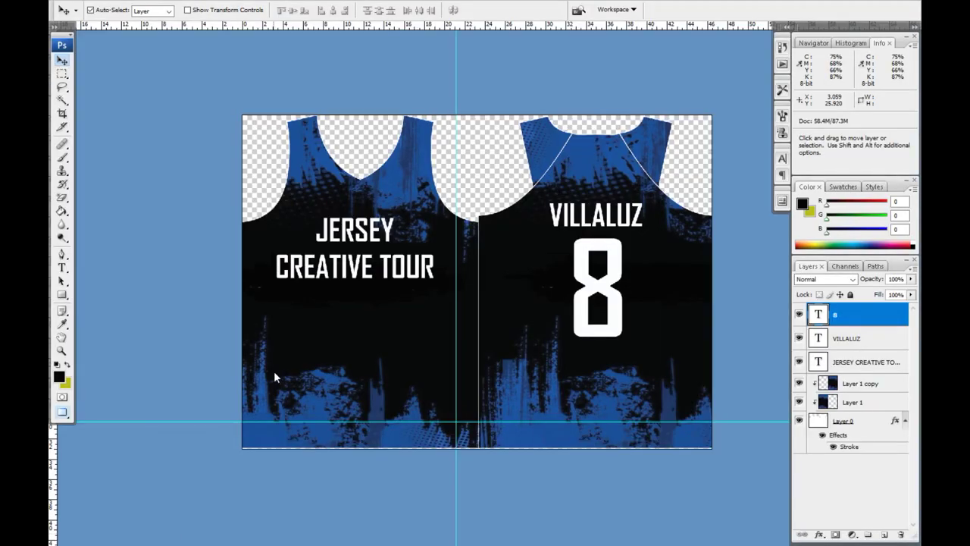
{"action": "left_click_drag", "start_coordinate": [194, 537], "coordinate": [273, 371]}
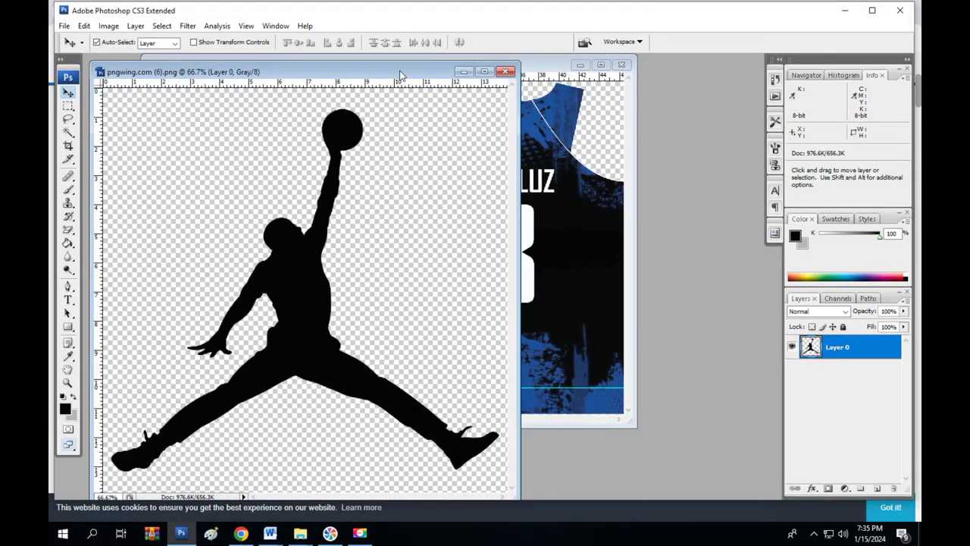
{"action": "left_click_drag", "start_coordinate": [401, 74], "coordinate": [205, 120]}
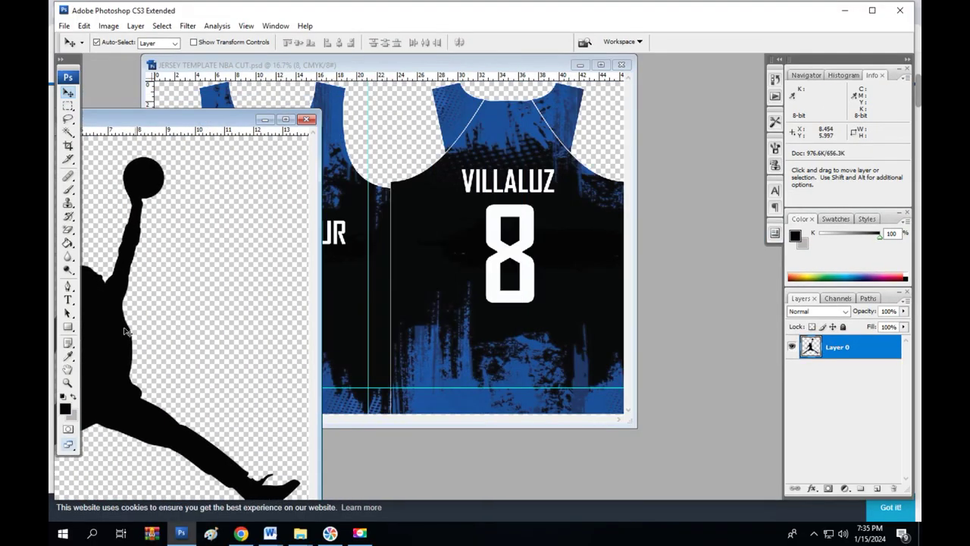
- Copy the Jumpman into the jersey, scale it to about 60%, and place it below the back collar
{"action": "left_click_drag", "start_coordinate": [167, 303], "coordinate": [245, 161]}
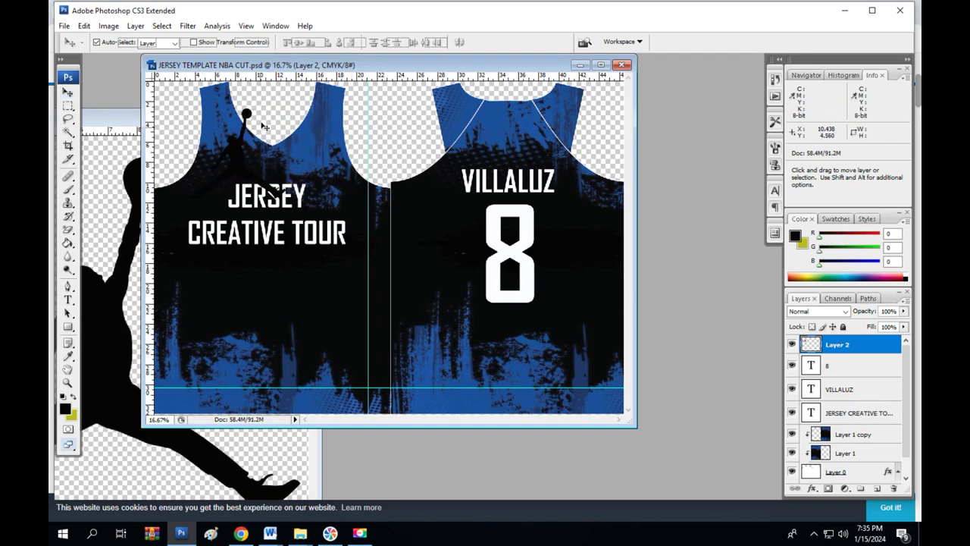
{"action": "key", "text": "ctrl+t"}
{"action": "left_click_drag", "start_coordinate": [285, 107], "coordinate": [265, 125]}
{"action": "key", "text": "Return"}
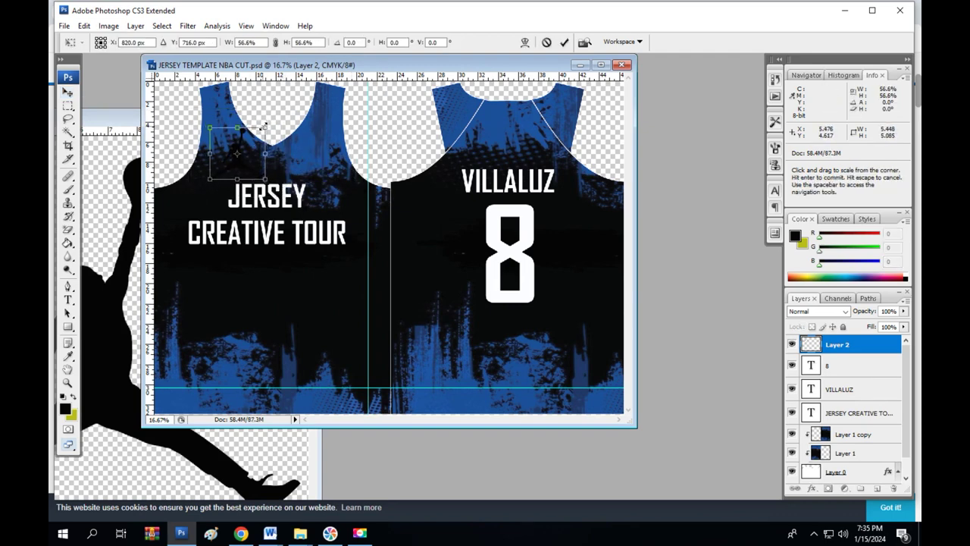
{"action": "left_click_drag", "start_coordinate": [248, 171], "coordinate": [318, 167]}
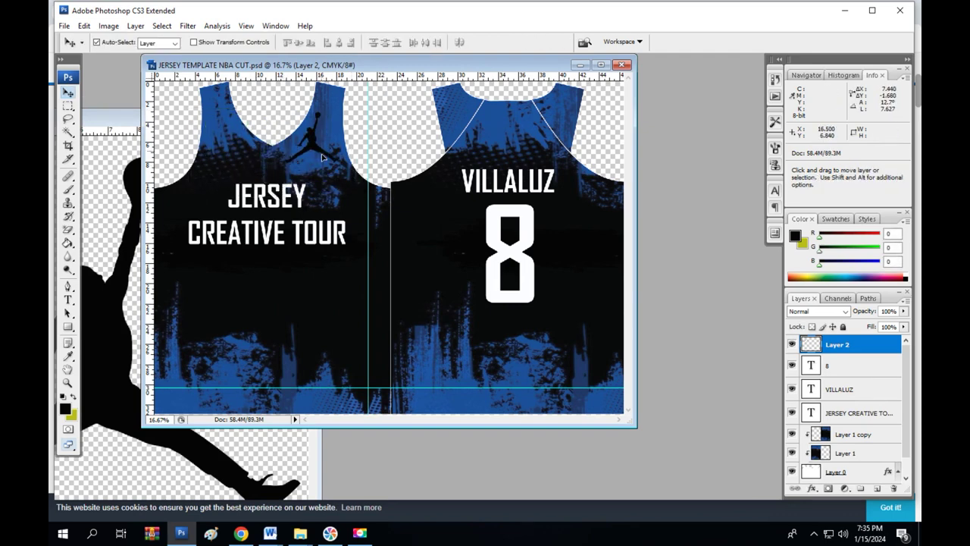
{"action": "key", "text": "ctrl+t"}
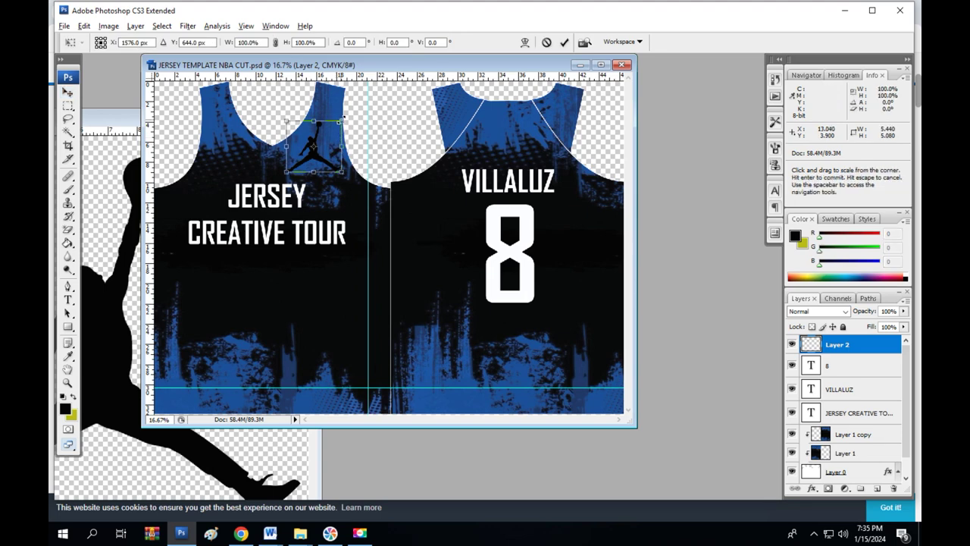
{"action": "key", "text": "Return"}
{"action": "left_click_drag", "start_coordinate": [313, 150], "coordinate": [515, 139]}
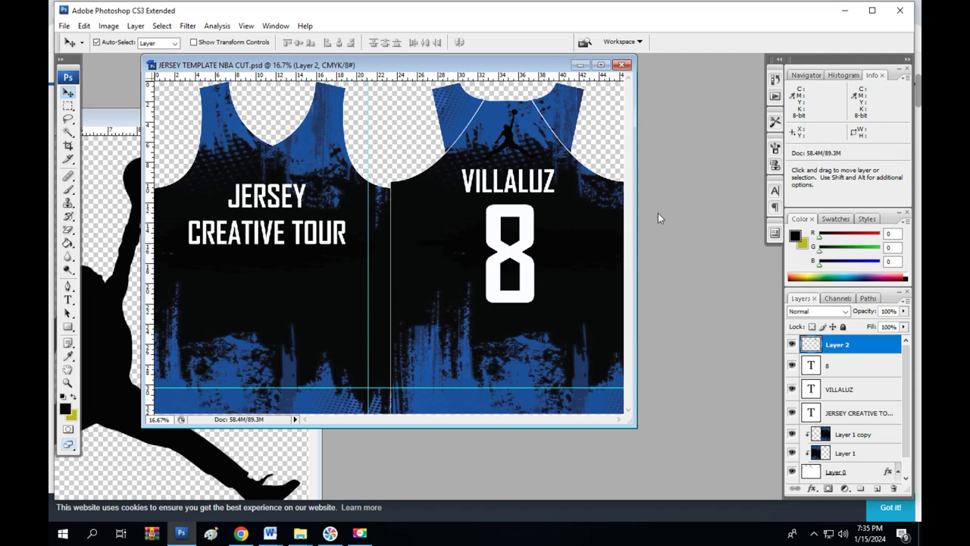
{"action": "double_click", "coordinate": [874, 349]}
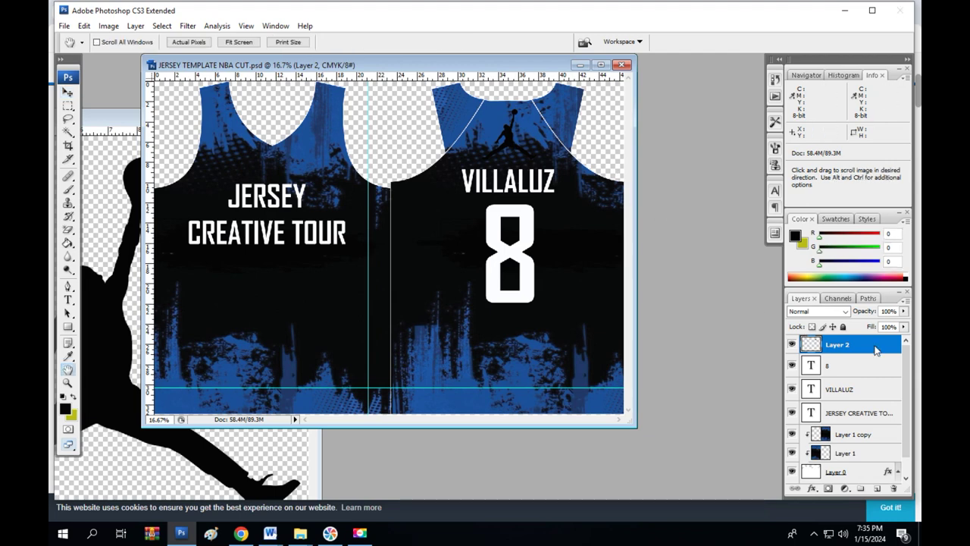
- Give the Jumpman layer a white Color Overlay
{"action": "left_click", "coordinate": [553, 352]}
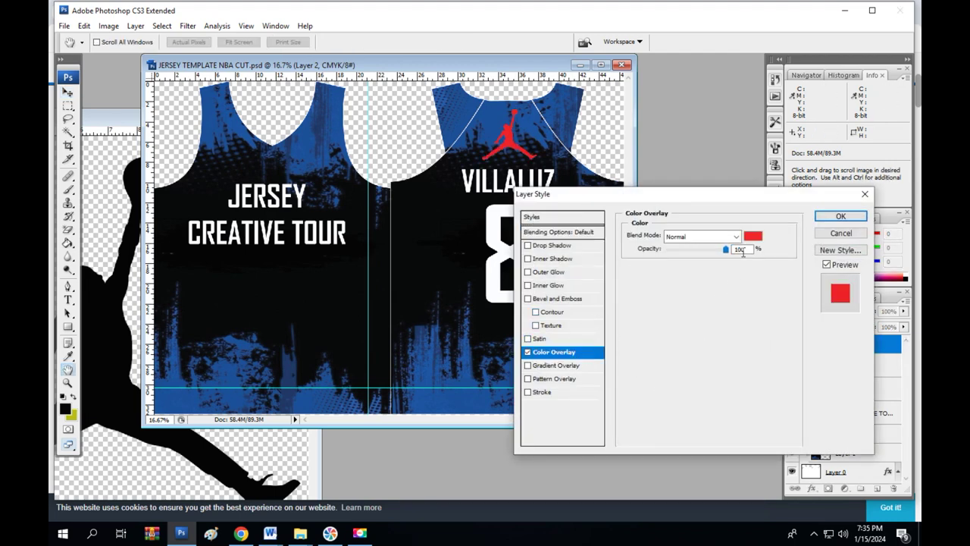
{"action": "left_click", "coordinate": [753, 236]}
{"action": "left_click", "coordinate": [654, 189]}
{"action": "left_click", "coordinate": [893, 182]}
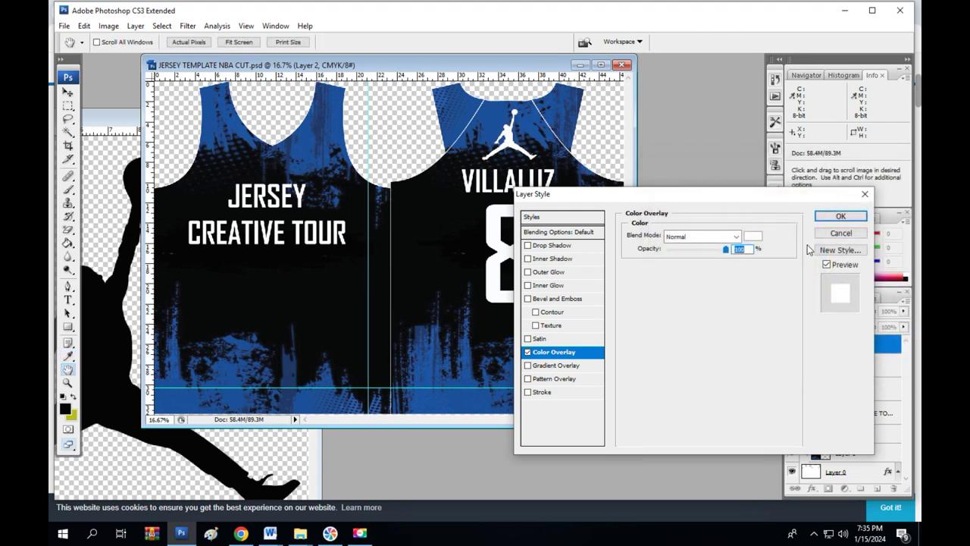
{"action": "left_click", "coordinate": [841, 217]}
- Shrink the white Jumpman logo slightly, ending at about 86%
{"action": "key", "text": "ctrl+t"}
{"action": "left_click_drag", "start_coordinate": [538, 105], "coordinate": [528, 109]}
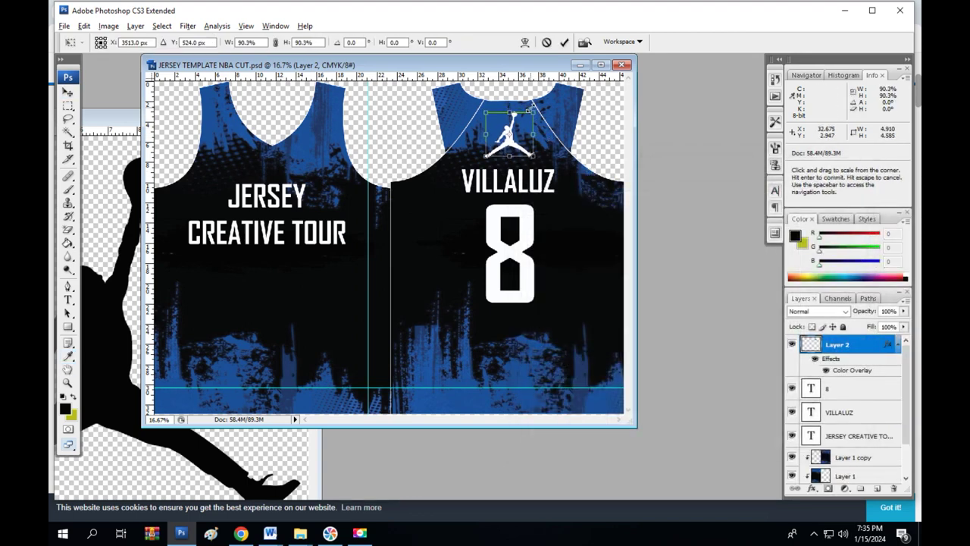
{"action": "key", "text": "Return"}
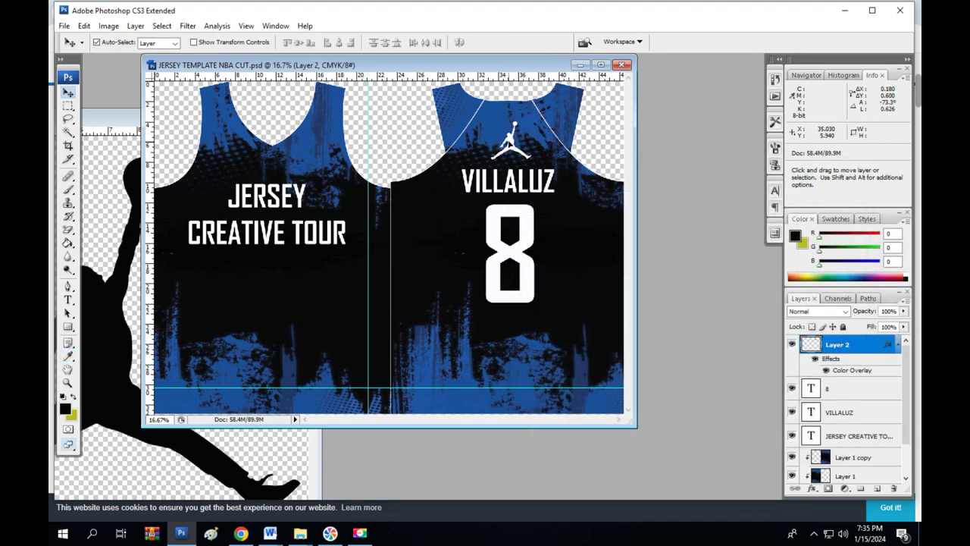
{"action": "key", "text": "ctrl+t"}
{"action": "left_click_drag", "start_coordinate": [533, 118], "coordinate": [525, 122]}
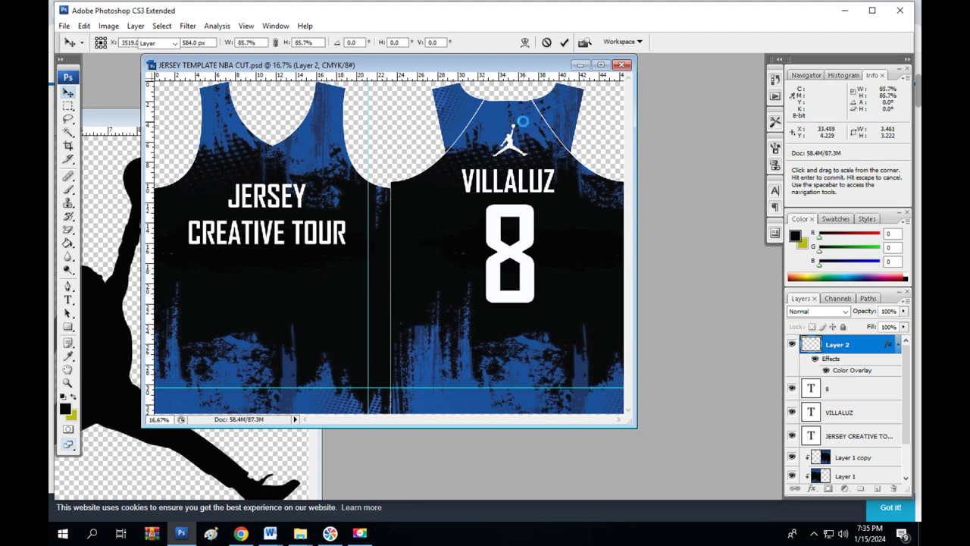
{"action": "key", "text": "Return"}
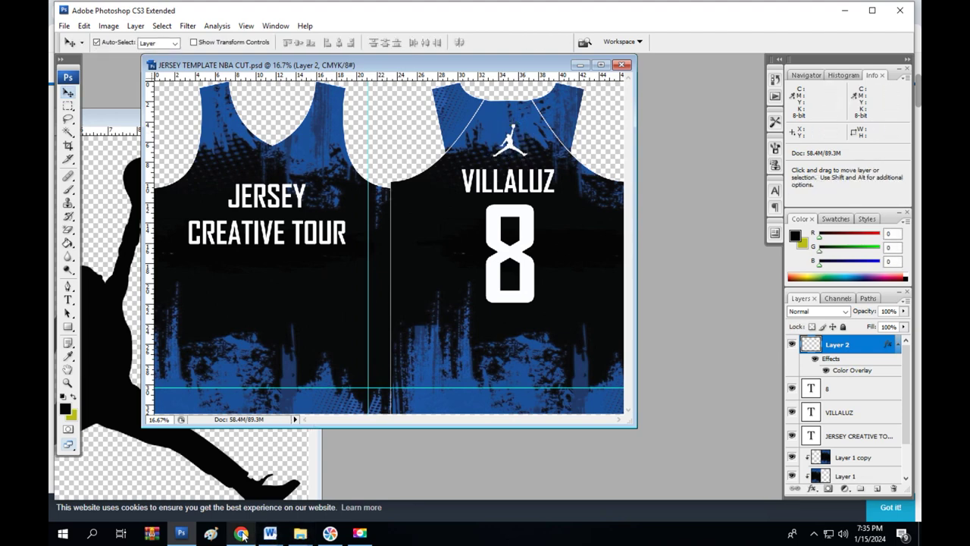
{"action": "left_click", "coordinate": [240, 533]}
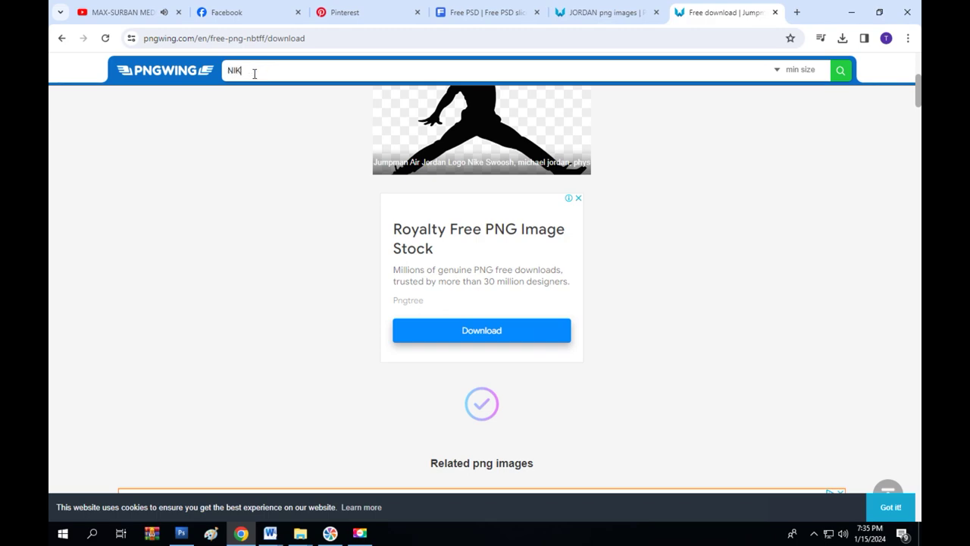
- Search PNGWing for NIKE and download the white swoosh PNG
{"action": "type", "text": "E"}
{"action": "key", "text": "Return"}
{"action": "scroll", "coordinate": [486, 314], "scroll_direction": "down", "scroll_amount": 3}
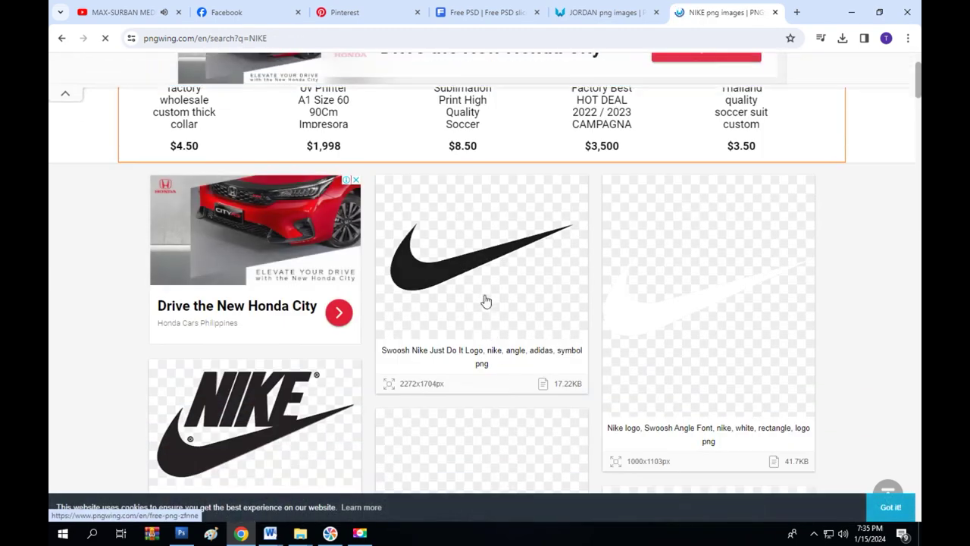
{"action": "left_click", "coordinate": [655, 306]}
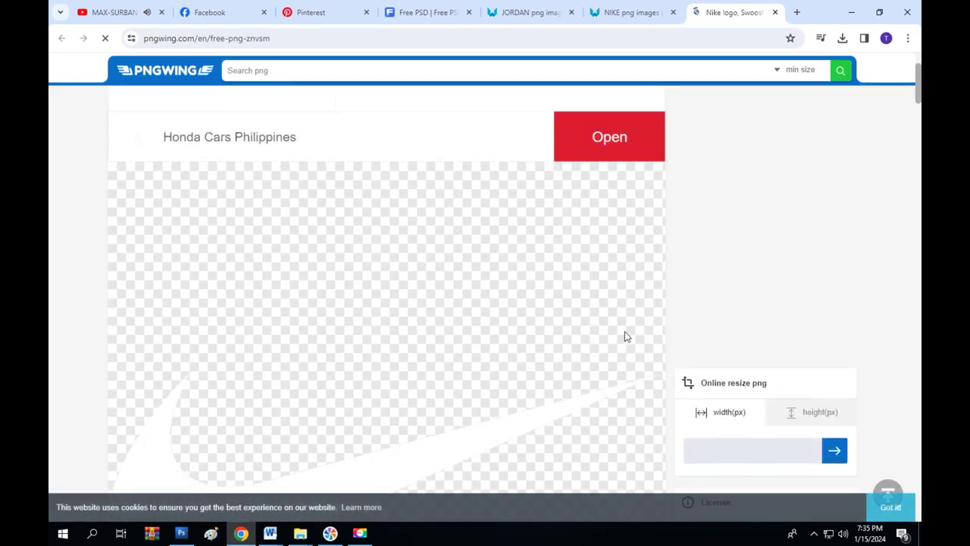
{"action": "scroll", "coordinate": [629, 334], "scroll_direction": "down", "scroll_amount": 3}
{"action": "scroll", "coordinate": [531, 386], "scroll_direction": "down", "scroll_amount": 3}
{"action": "scroll", "coordinate": [470, 404], "scroll_direction": "down", "scroll_amount": 2}
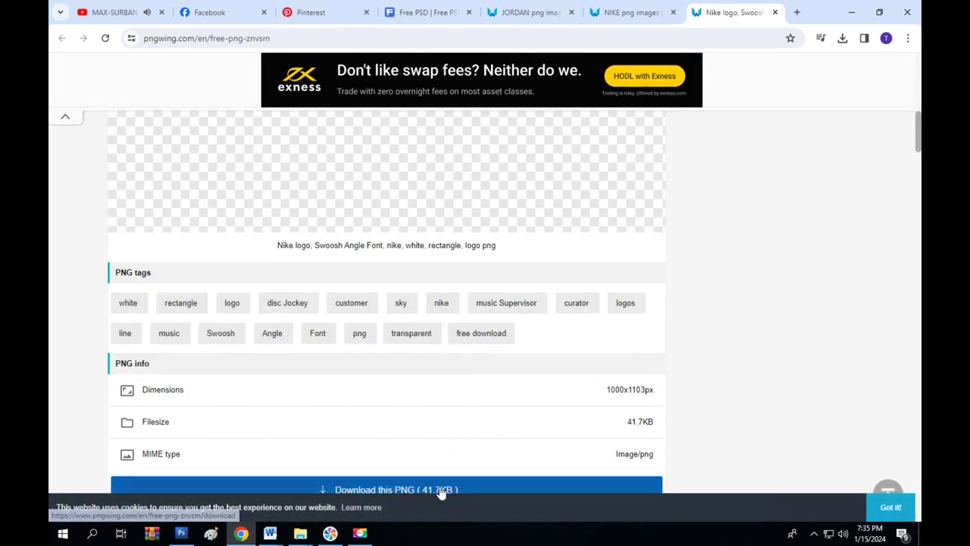
{"action": "left_click", "coordinate": [442, 490]}
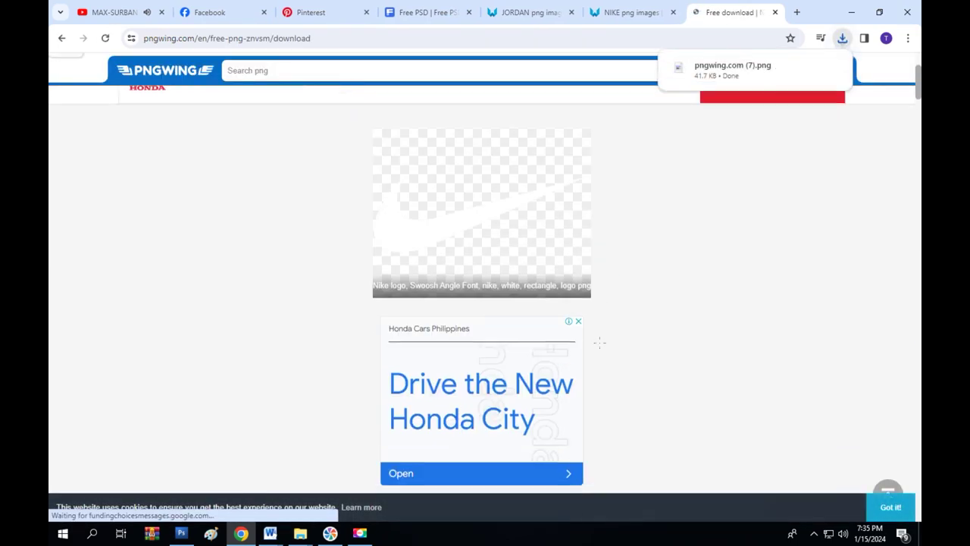
- Locate the downloaded swoosh file and open it in Photoshop
{"action": "left_click", "coordinate": [814, 76]}
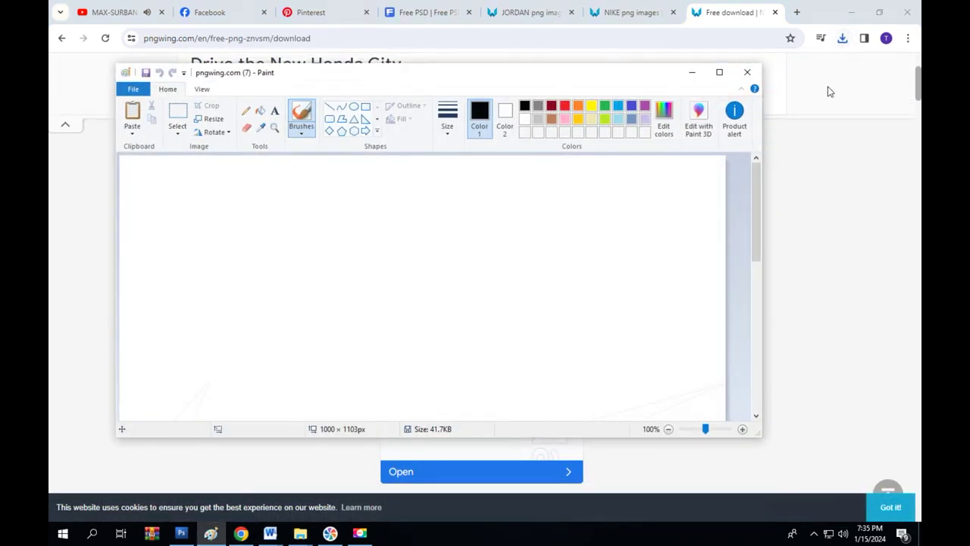
{"action": "left_click", "coordinate": [747, 72]}
{"action": "left_click", "coordinate": [842, 38]}
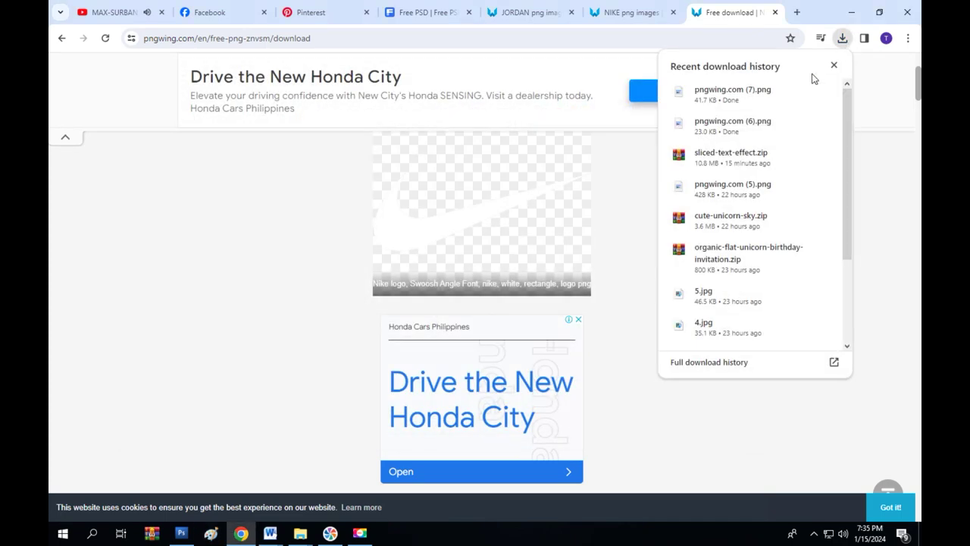
{"action": "left_click", "coordinate": [796, 94]}
{"action": "left_click_drag", "start_coordinate": [563, 263], "coordinate": [352, 313]}
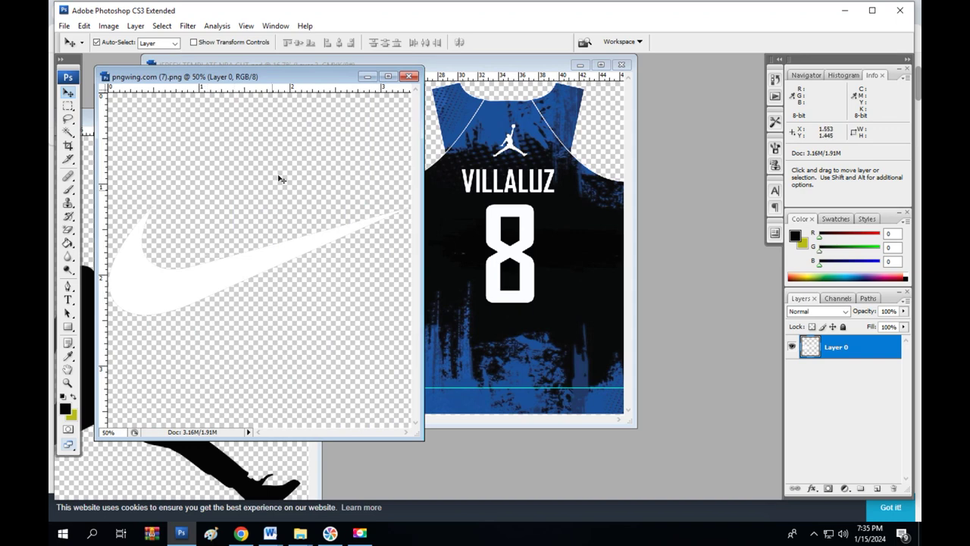
- Copy the swoosh into the jersey, shrink it to about half, and shift it left on the chest
{"action": "left_click_drag", "start_coordinate": [307, 87], "coordinate": [676, 151]}
{"action": "left_click_drag", "start_coordinate": [606, 318], "coordinate": [288, 183]}
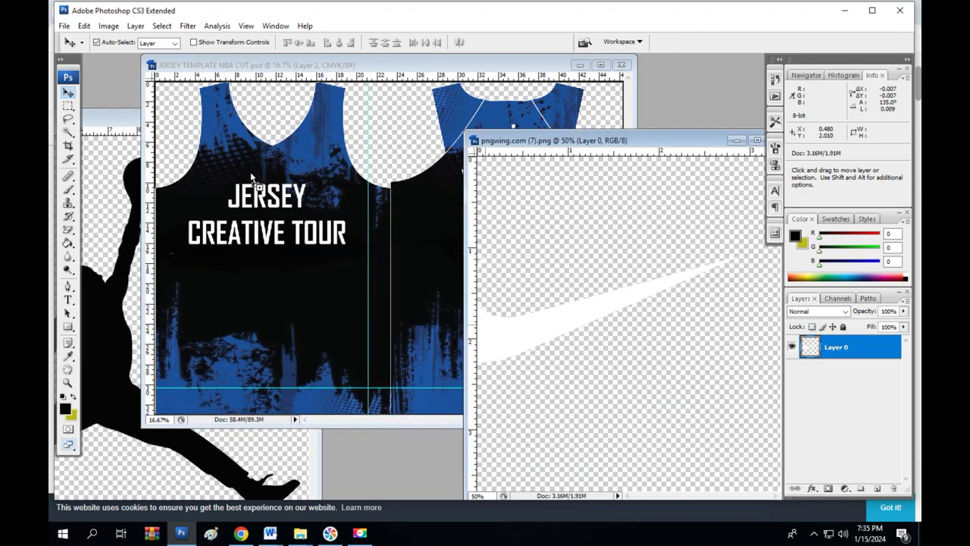
{"action": "key", "text": "ctrl+t"}
{"action": "left_click_drag", "start_coordinate": [335, 143], "coordinate": [311, 150]}
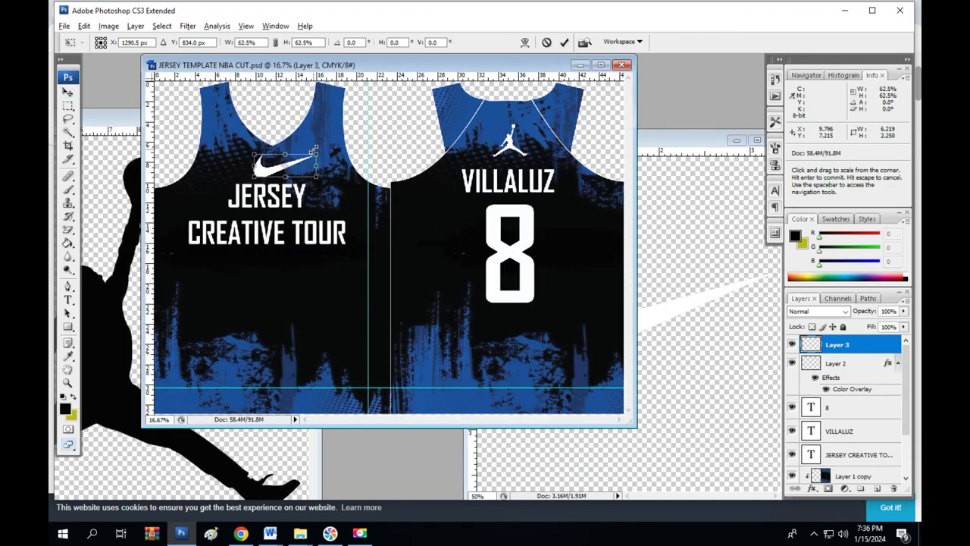
{"action": "key", "text": "Return"}
{"action": "key", "text": "ctrl+t"}
{"action": "left_click_drag", "start_coordinate": [309, 157], "coordinate": [261, 164]}
{"action": "key", "text": "Return"}
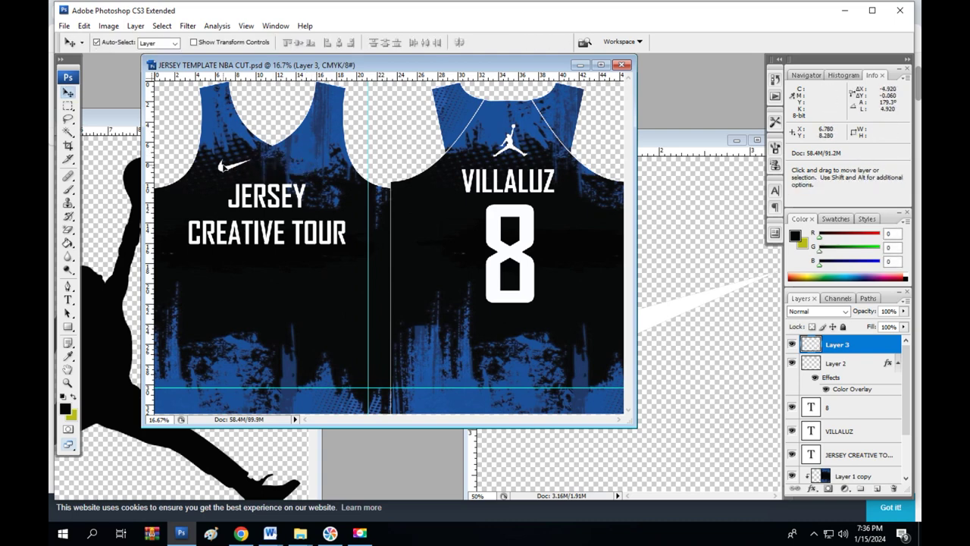
- Finalize the swoosh above the chest text and zoom out to view the whole jersey
{"action": "key", "text": "ctrl+t"}
{"action": "key", "text": "Return"}
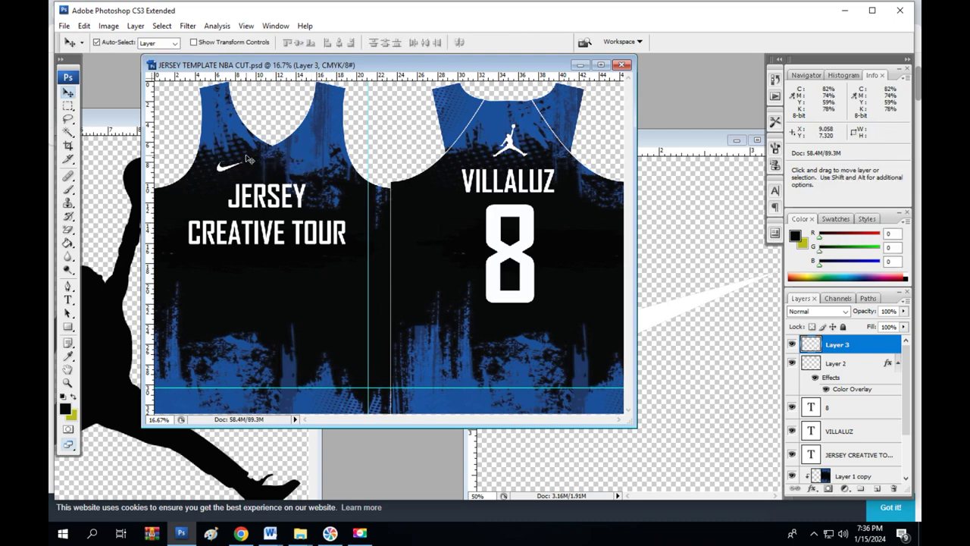
{"action": "key", "text": "ctrl+t"}
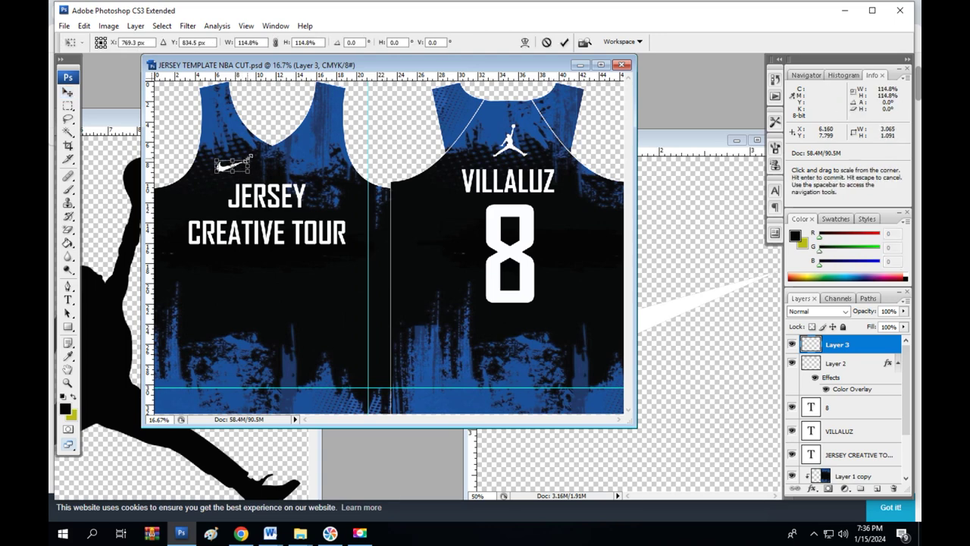
{"action": "key", "text": "Return"}
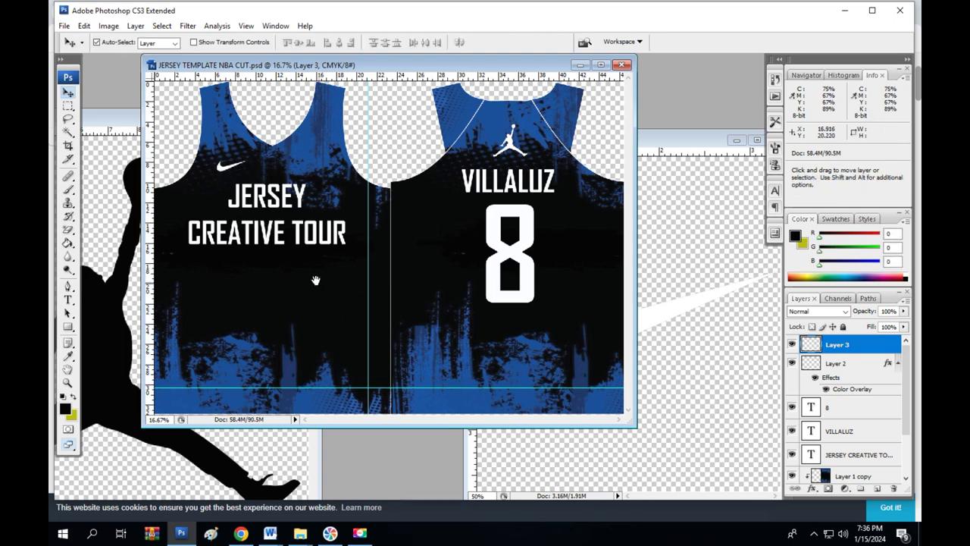
{"action": "key", "text": "ctrl+minus"}
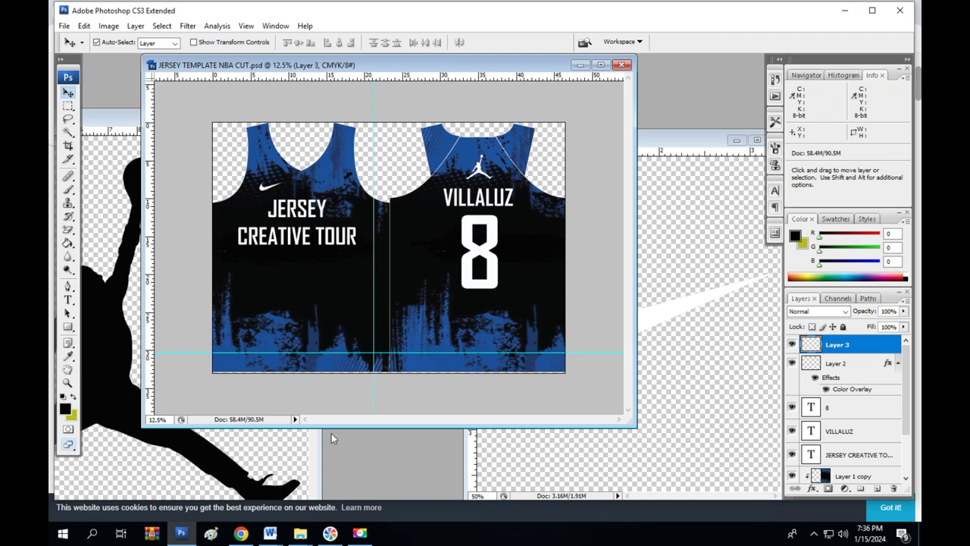
{"action": "left_click", "coordinate": [242, 533]}
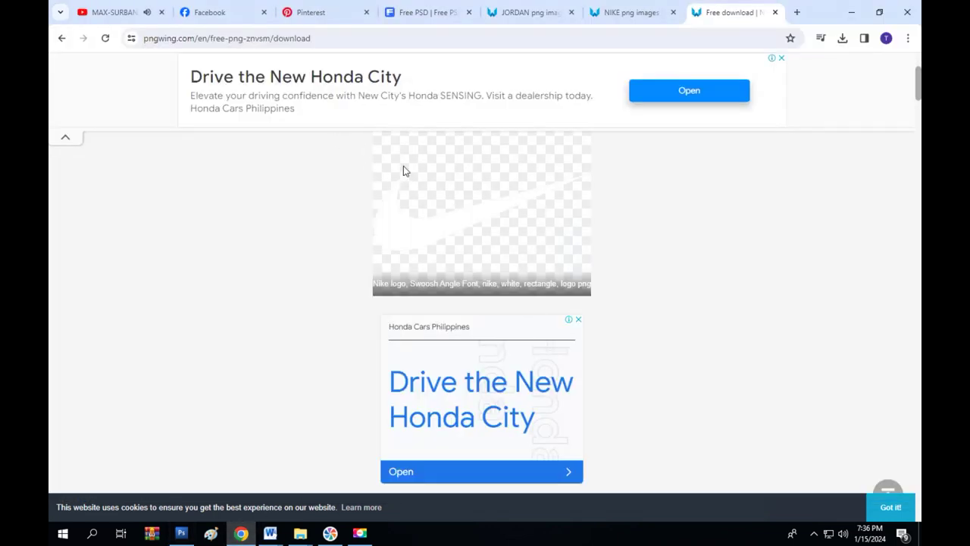
- Search PNGWing for RAKUTEN and download the Rakuten logo PNG
{"action": "scroll", "coordinate": [404, 171], "scroll_direction": "up", "scroll_amount": 3}
{"action": "type", "text": "RAKUTEN"}
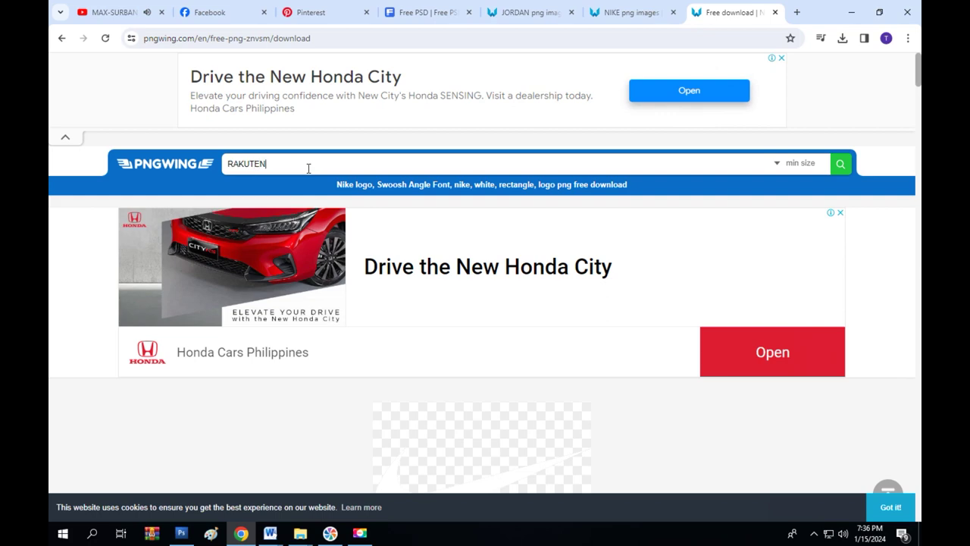
{"action": "key", "text": "Return"}
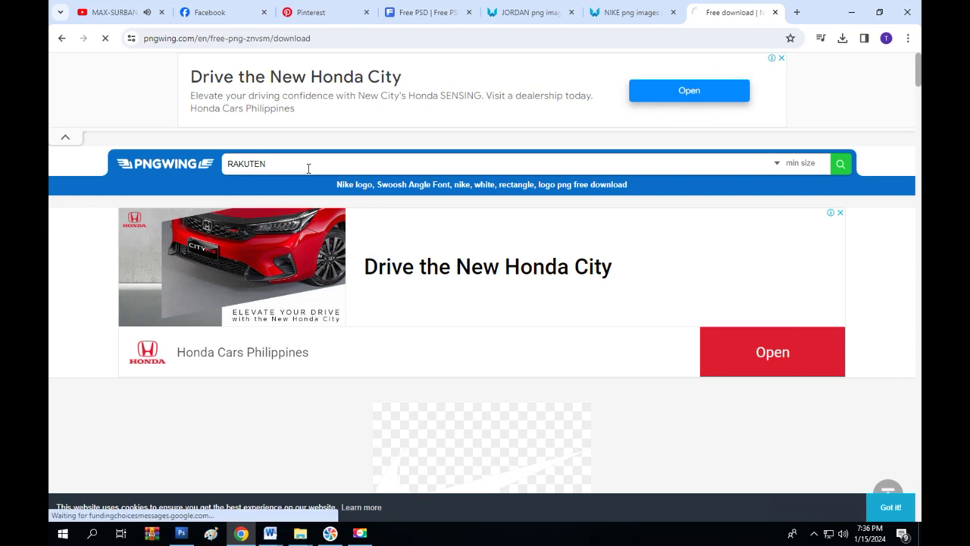
{"action": "scroll", "coordinate": [513, 295], "scroll_direction": "down", "scroll_amount": 1}
{"action": "left_click", "coordinate": [512, 294]}
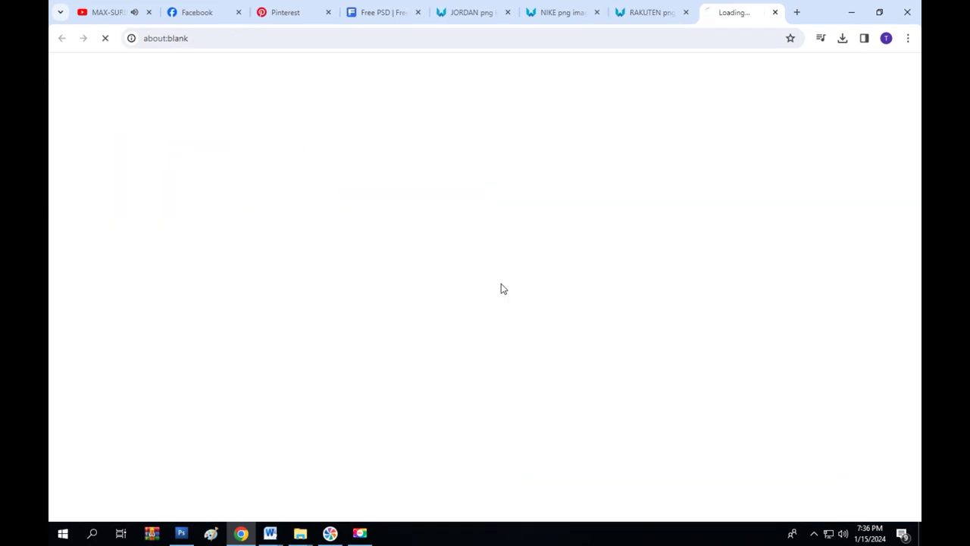
{"action": "scroll", "coordinate": [518, 309], "scroll_direction": "down", "scroll_amount": 3}
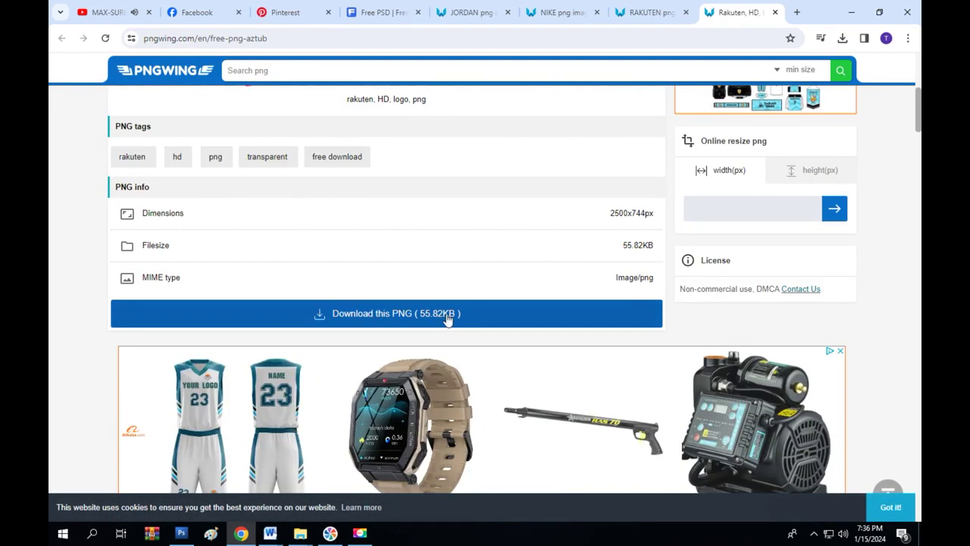
{"action": "left_click", "coordinate": [448, 320]}
- Locate the downloaded Rakuten file and carry it over to Photoshop
{"action": "scroll", "coordinate": [549, 294], "scroll_direction": "down", "scroll_amount": 3}
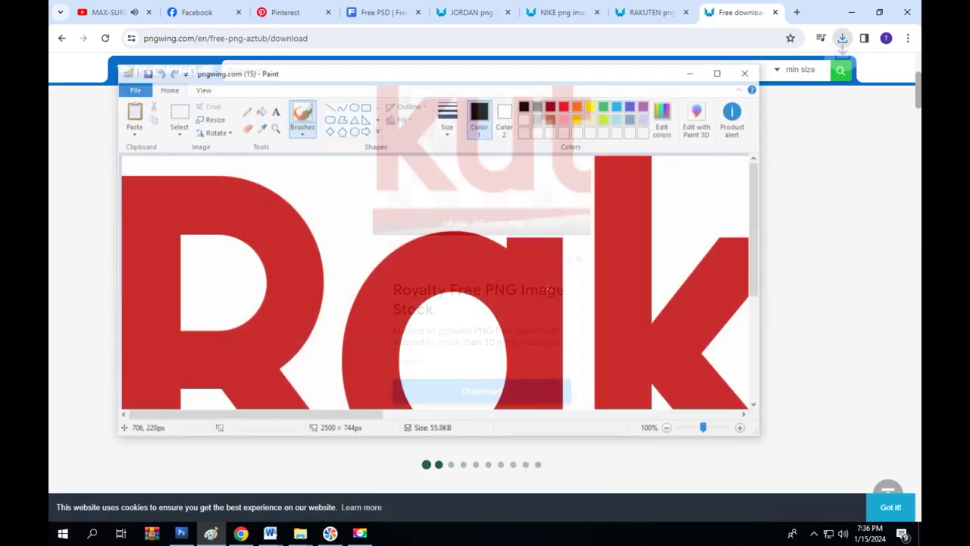
{"action": "left_click", "coordinate": [752, 74]}
{"action": "left_click", "coordinate": [842, 38]}
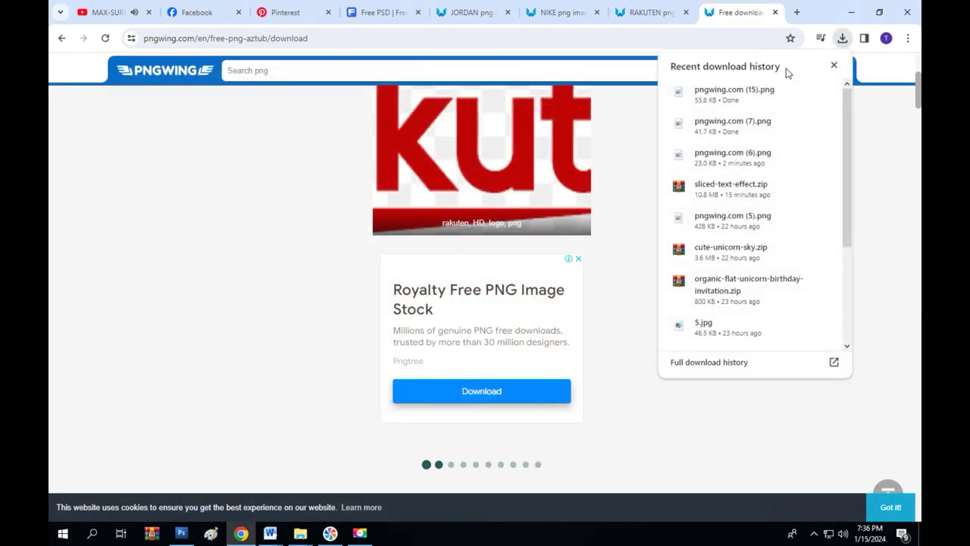
{"action": "left_click", "coordinate": [796, 94]}
{"action": "left_click_drag", "start_coordinate": [573, 326], "coordinate": [184, 532]}
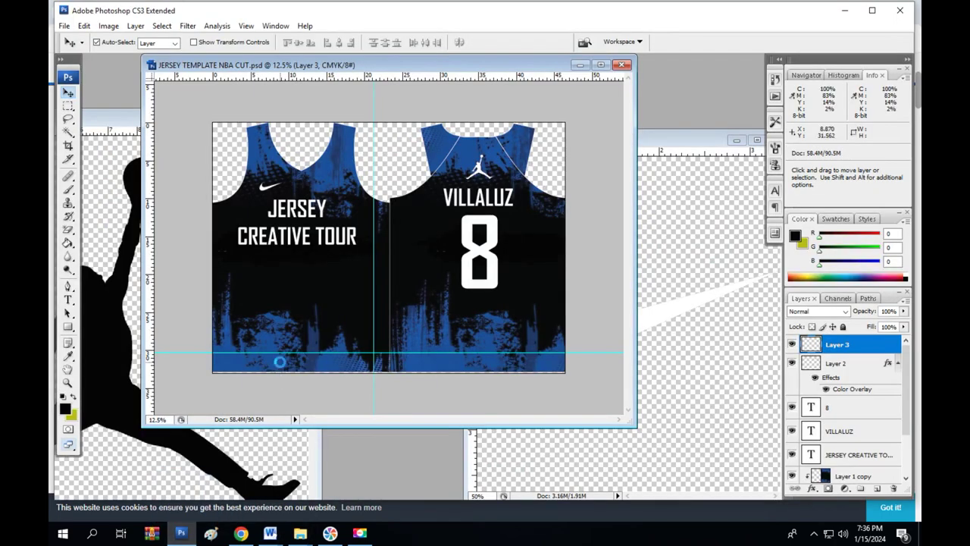
- Bring the Rakuten logo into the jersey template, scaled small near the front collar
{"action": "left_click_drag", "start_coordinate": [184, 533], "coordinate": [339, 274]}
{"action": "mouse_move", "coordinate": [351, 187]}
{"action": "left_mouse_down"}
{"action": "mouse_move", "coordinate": [341, 292]}
{"action": "mouse_move", "coordinate": [341, 221]}
{"action": "left_mouse_up"}
{"action": "key", "text": "ctrl+t"}
{"action": "mouse_move", "coordinate": [240, 189]}
{"action": "left_mouse_down"}
{"action": "mouse_move", "coordinate": [307, 176]}
{"action": "mouse_move", "coordinate": [340, 183]}
{"action": "mouse_move", "coordinate": [320, 178]}
{"action": "left_mouse_up"}
{"action": "key", "text": "Return"}
{"action": "key", "text": "ctrl+t"}
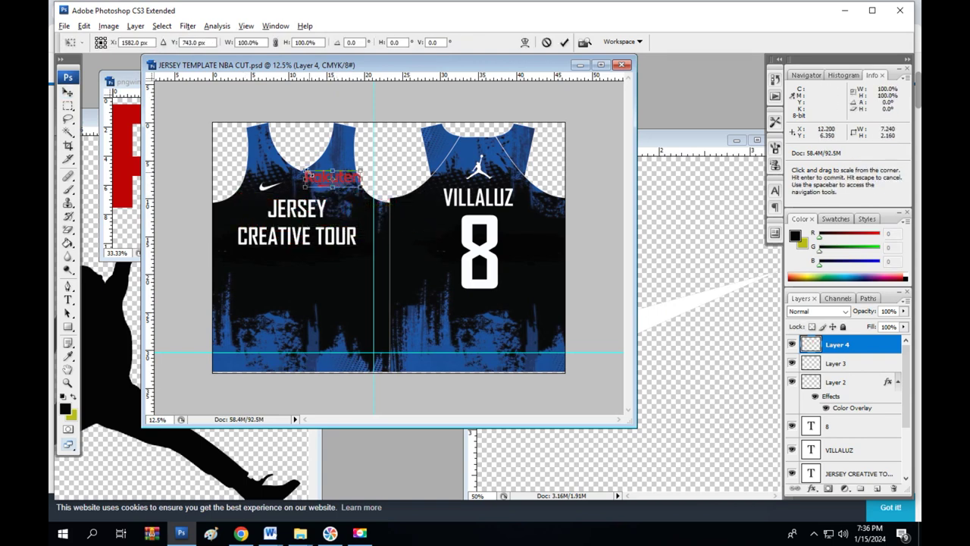
{"action": "key", "text": "Return"}
{"action": "key", "text": "ctrl+plus"}
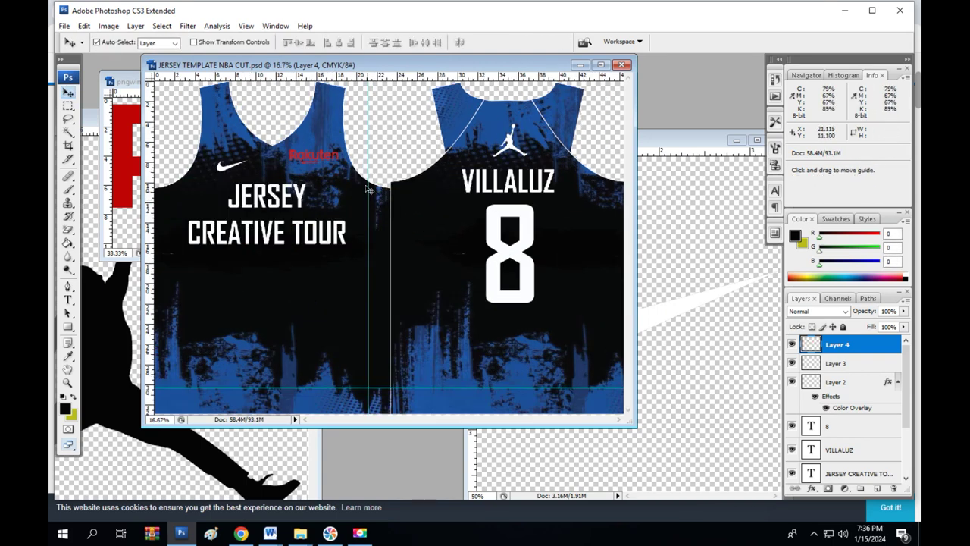
{"action": "key", "text": "ctrl+t"}
{"action": "key", "text": "Return"}
{"action": "left_click_drag", "start_coordinate": [319, 159], "coordinate": [321, 164]}
- Make the Rakuten logo white with a Color Overlay and nudge it beside the swoosh
{"action": "double_click", "coordinate": [869, 351]}
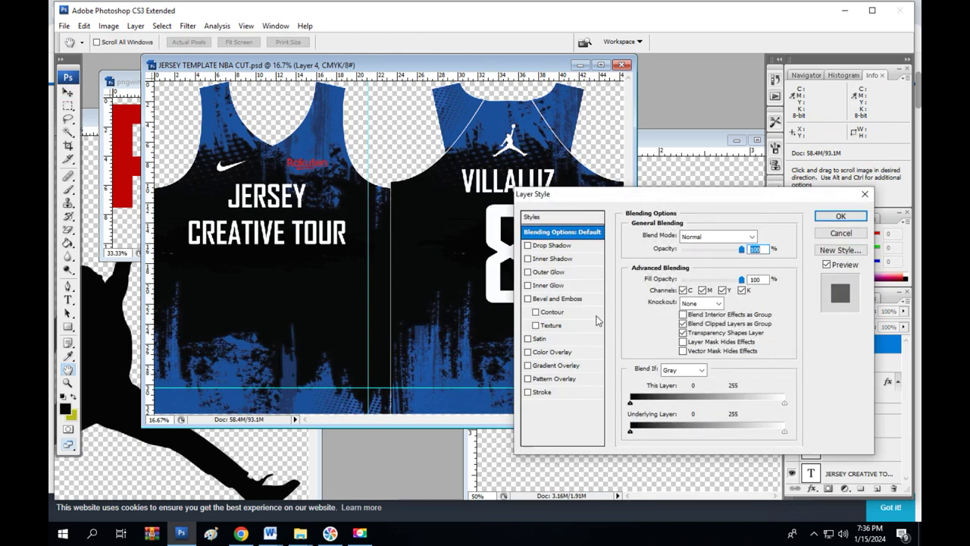
{"action": "left_click", "coordinate": [576, 352]}
{"action": "left_click", "coordinate": [750, 235]}
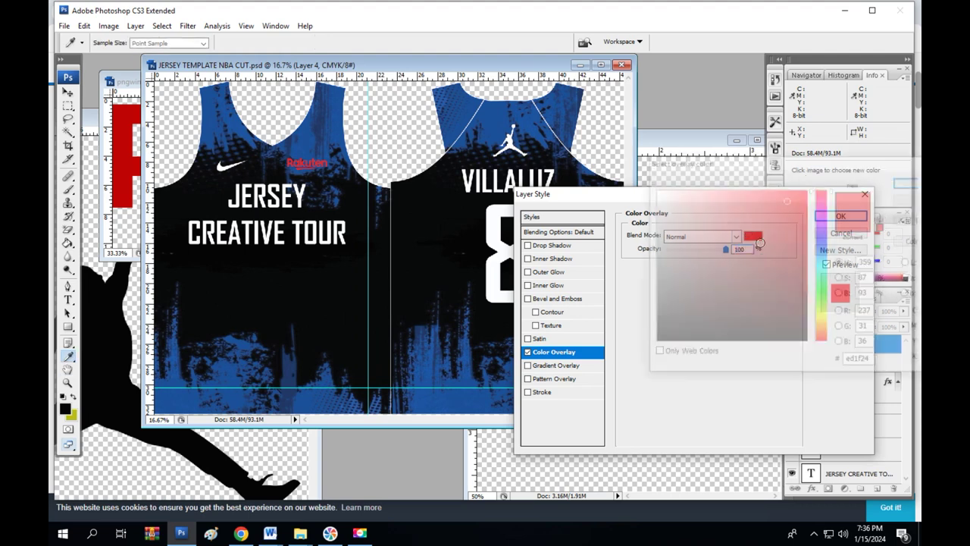
{"action": "key", "text": "Return"}
{"action": "key", "text": "Return"}
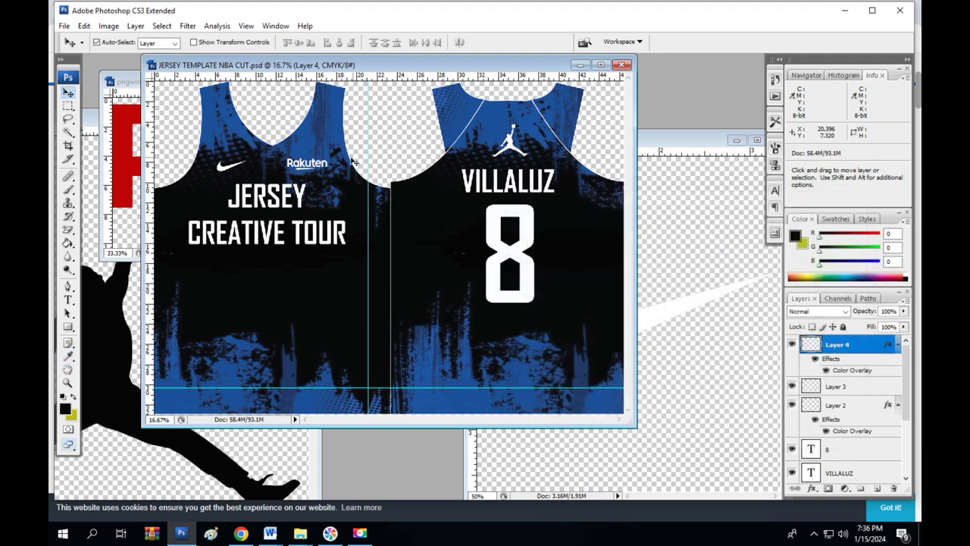
{"action": "left_click_drag", "start_coordinate": [325, 165], "coordinate": [328, 164]}
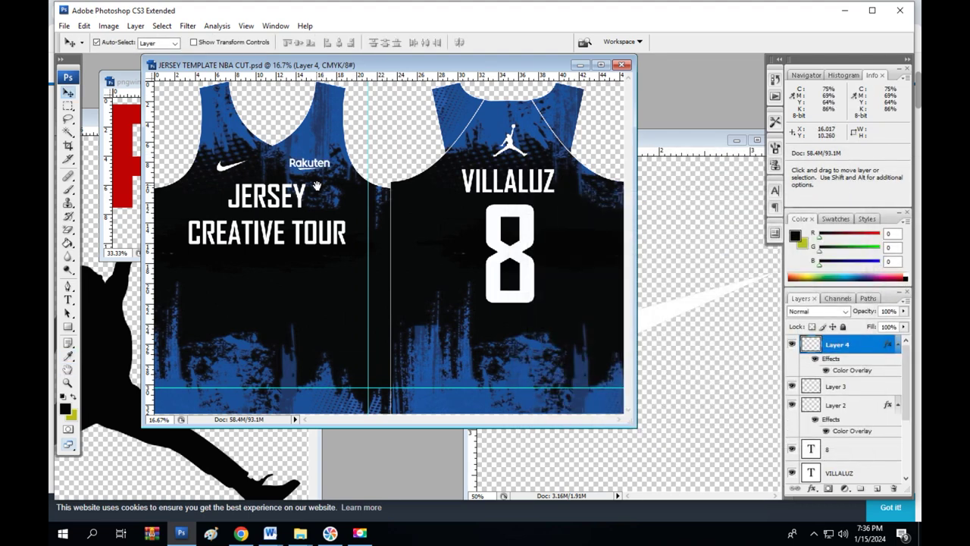
{"action": "key", "text": "ctrl+minus"}
{"action": "left_click", "coordinate": [311, 209]}
{"action": "key", "text": "Return"}
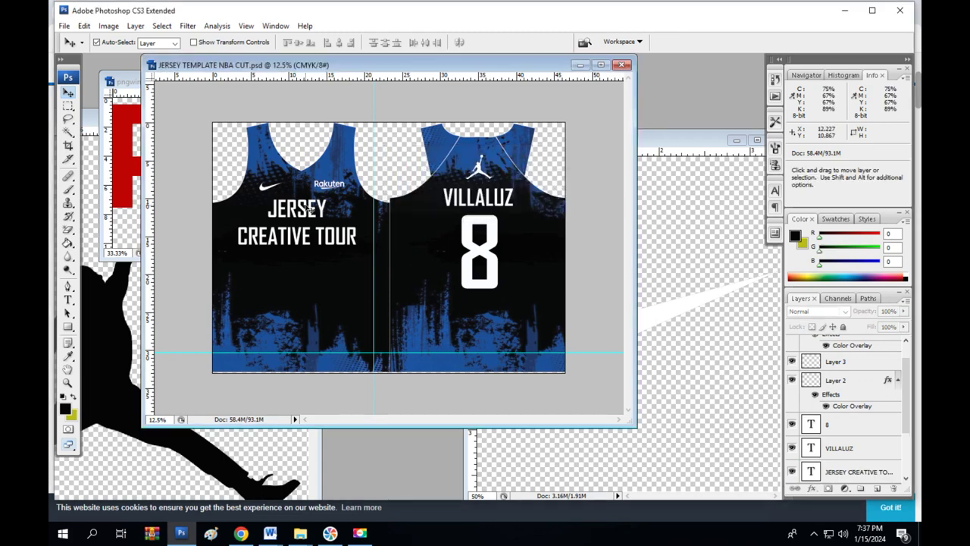
- Copy the number 8 onto the front jersey and shrink it
{"action": "left_click", "coordinate": [473, 266]}
{"action": "key", "text": "ctrl+t"}
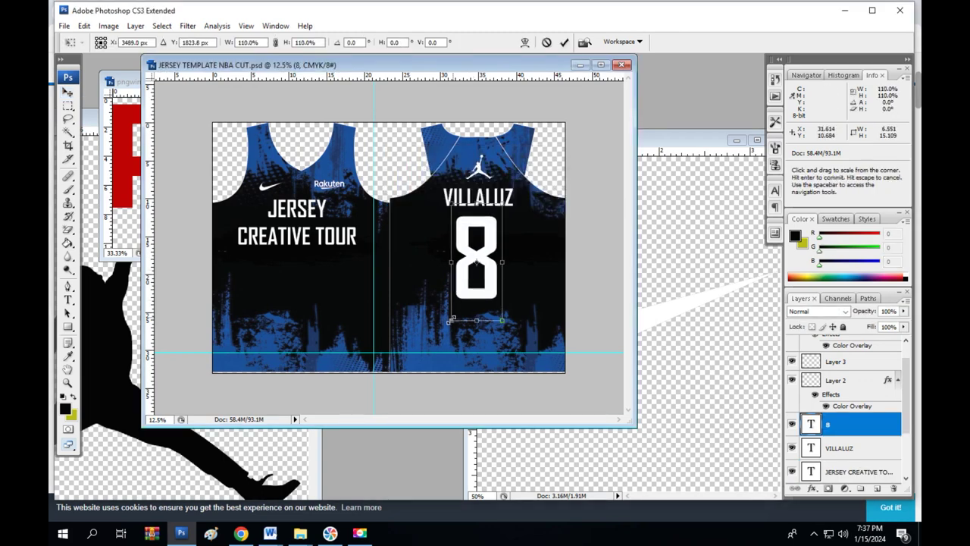
{"action": "key", "text": "Return"}
{"action": "left_click_drag", "start_coordinate": [497, 281], "coordinate": [322, 311]}
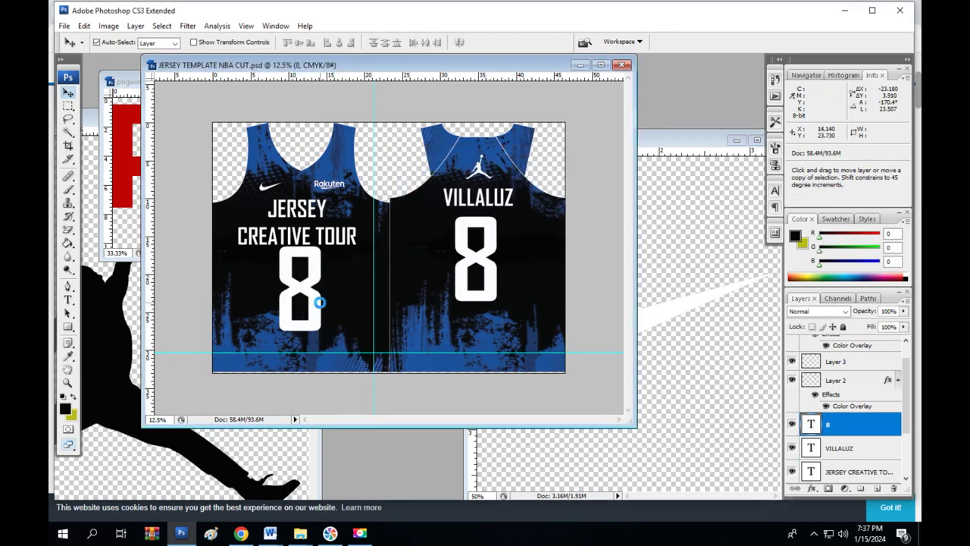
{"action": "key", "text": "ctrl+t"}
{"action": "left_click_drag", "start_coordinate": [328, 232], "coordinate": [309, 248]}
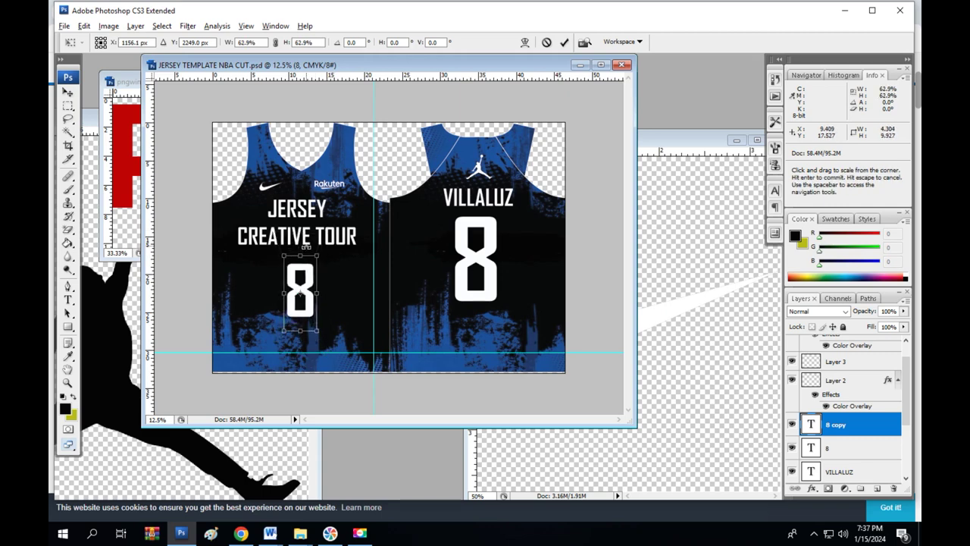
{"action": "key", "text": "Return"}
- Fine-tune the front 8's size and position beneath CREATIVE TOUR, checking it zoomed in
{"action": "left_click_drag", "start_coordinate": [301, 286], "coordinate": [297, 287]}
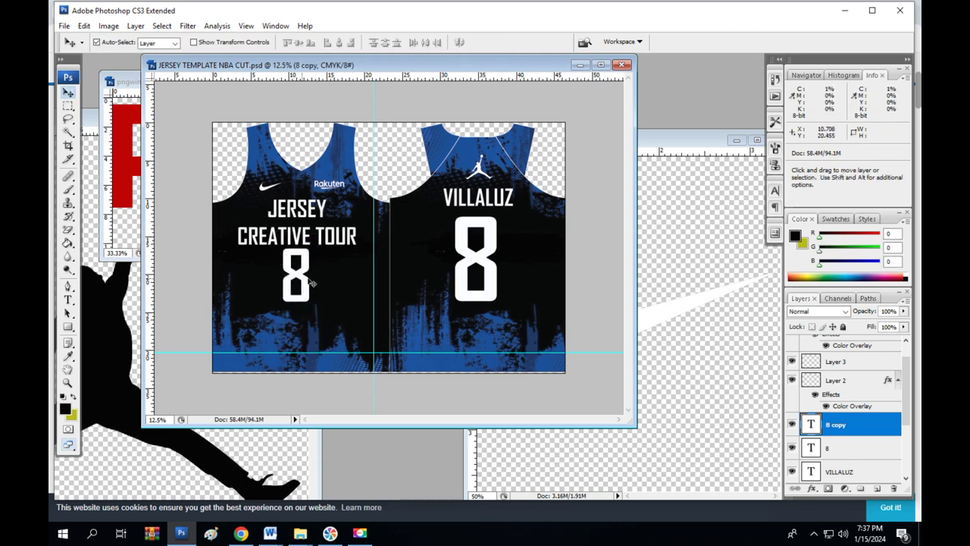
{"action": "key", "text": "ctrl+t"}
{"action": "left_click_drag", "start_coordinate": [305, 246], "coordinate": [301, 255]}
{"action": "key", "text": "Return"}
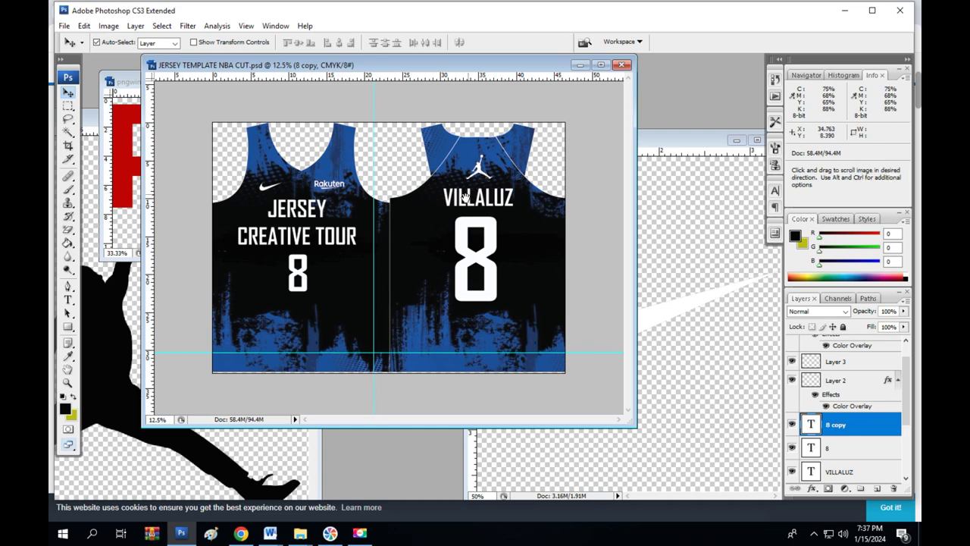
{"action": "key", "text": "ctrl+plus"}
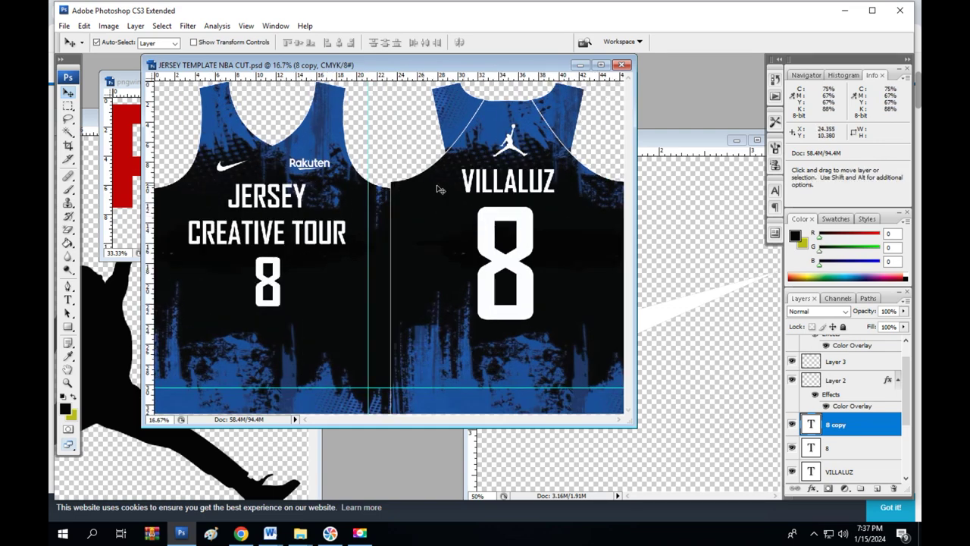
{"action": "key", "text": "ctrl+minus"}
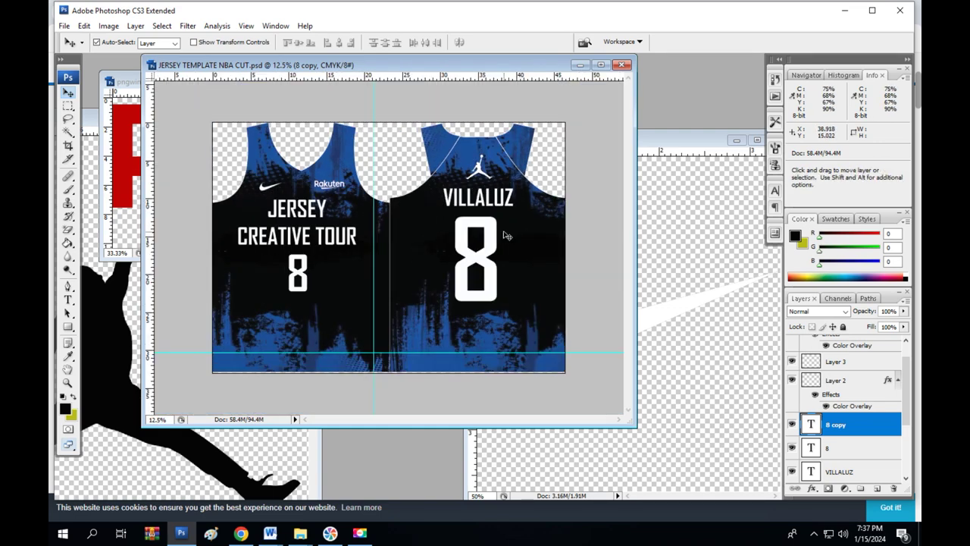
{"action": "key", "text": "ctrl+alt+s"}
- Save the design as a maximum-quality JPEG on the Desktop
{"action": "left_click", "coordinate": [638, 332]}
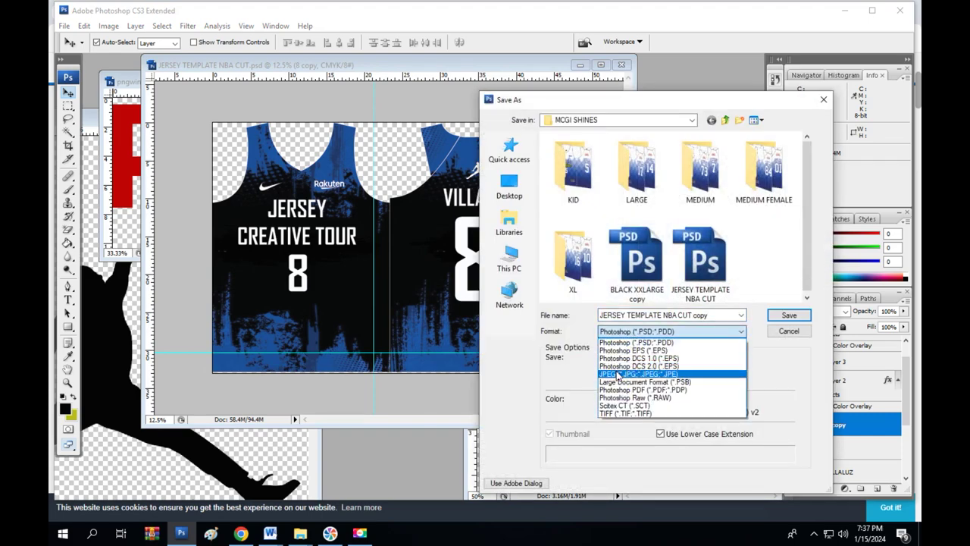
{"action": "left_click", "coordinate": [617, 372]}
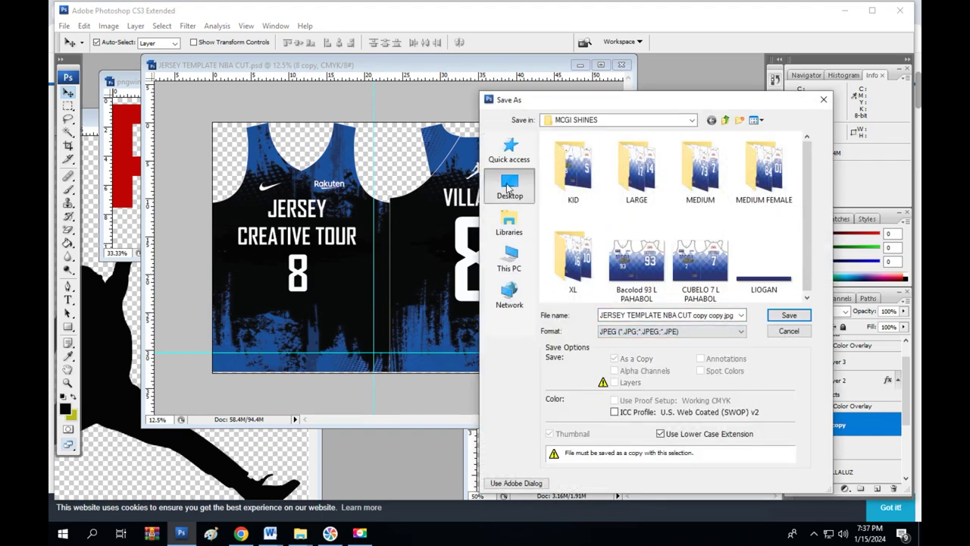
{"action": "left_click", "coordinate": [509, 186]}
{"action": "left_click", "coordinate": [788, 314]}
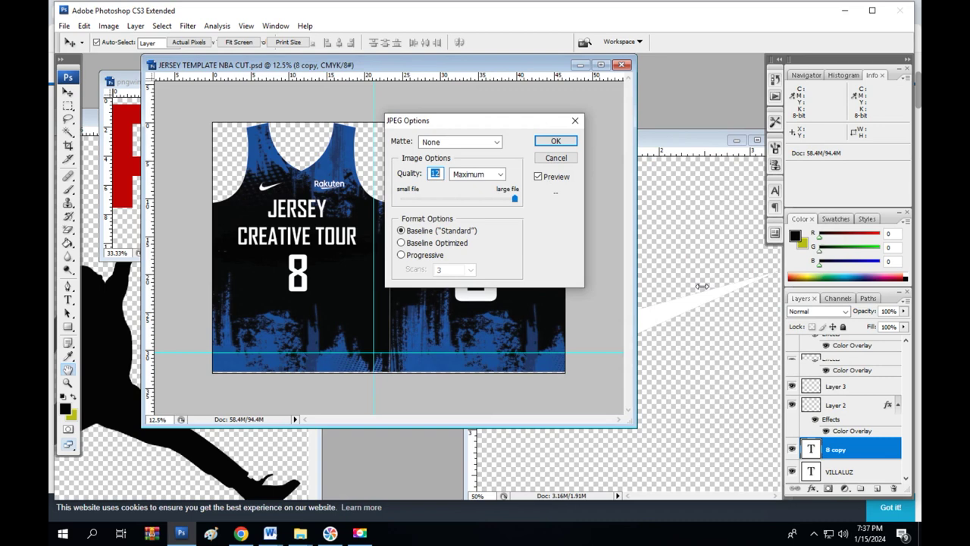
{"action": "key", "text": "Return"}
- Minimize Photoshop and refresh the Windows desktop to show the JPEG
{"action": "left_click", "coordinate": [360, 534]}
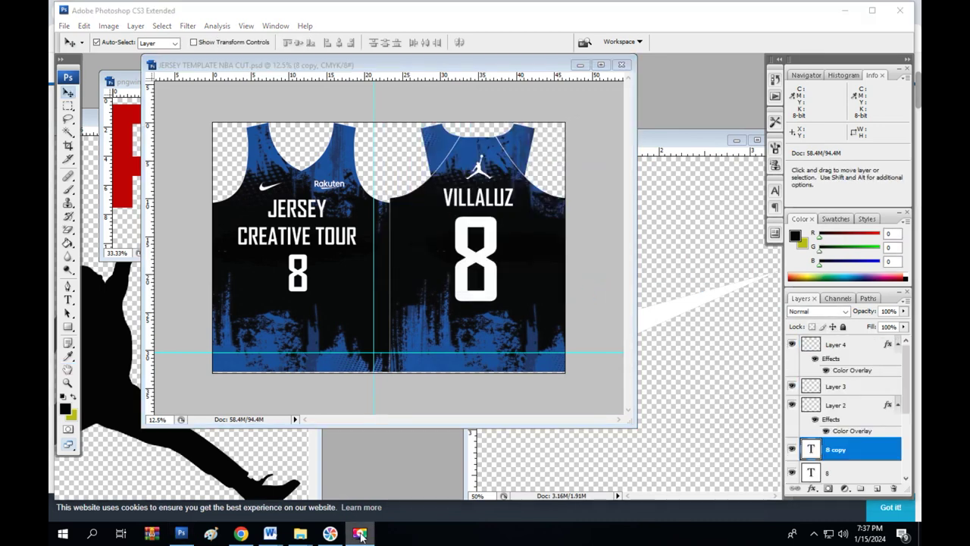
{"action": "left_click", "coordinate": [841, 12]}
{"action": "key", "text": "super+d"}
{"action": "right_click", "coordinate": [651, 191]}
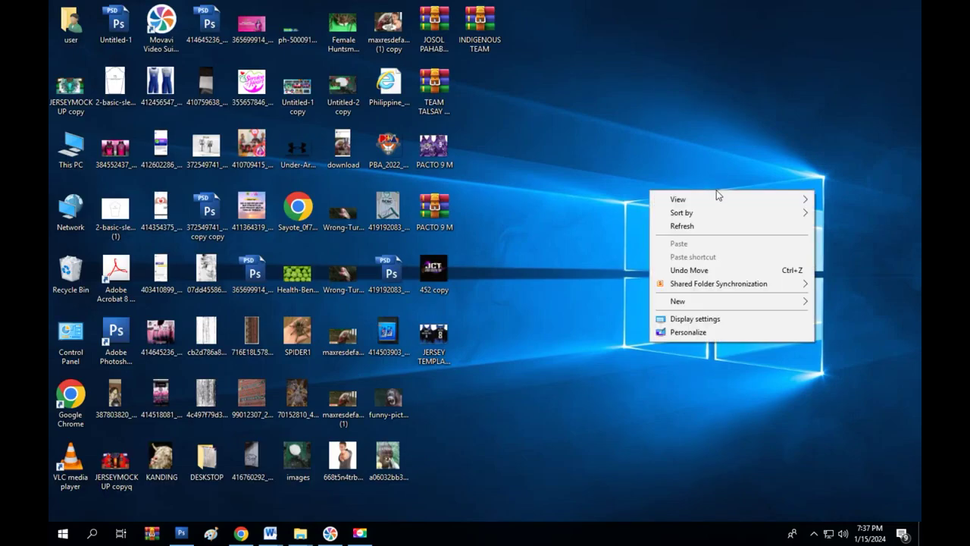